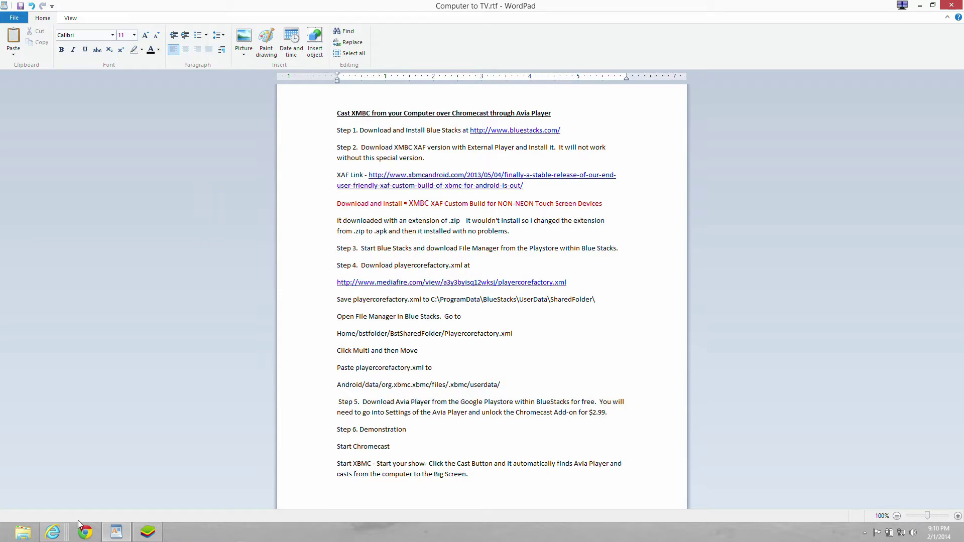
Switch to Internet Explorer and show the BlueStacks download page with its web address highlighted
{"action": "mouse_move", "coordinate": [55, 536]}
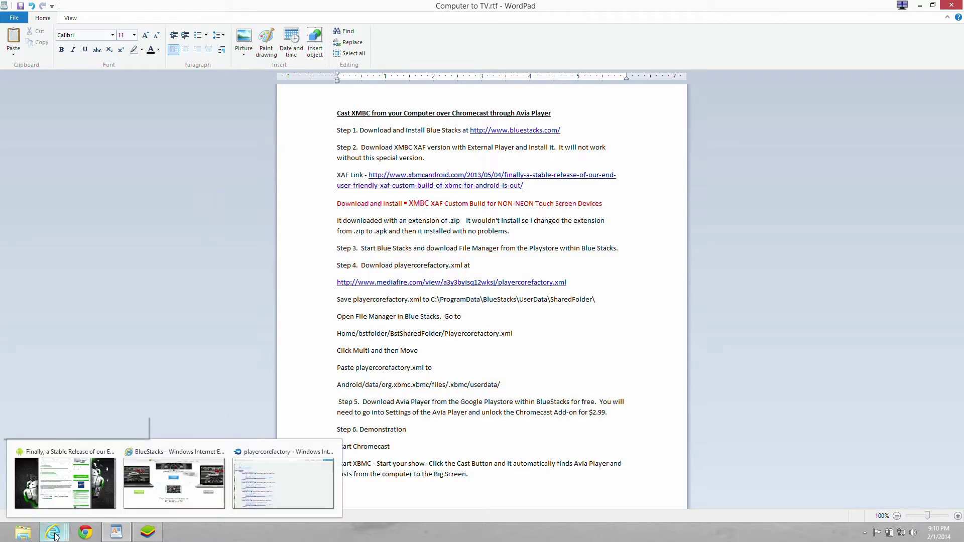
{"action": "left_click", "coordinate": [162, 477]}
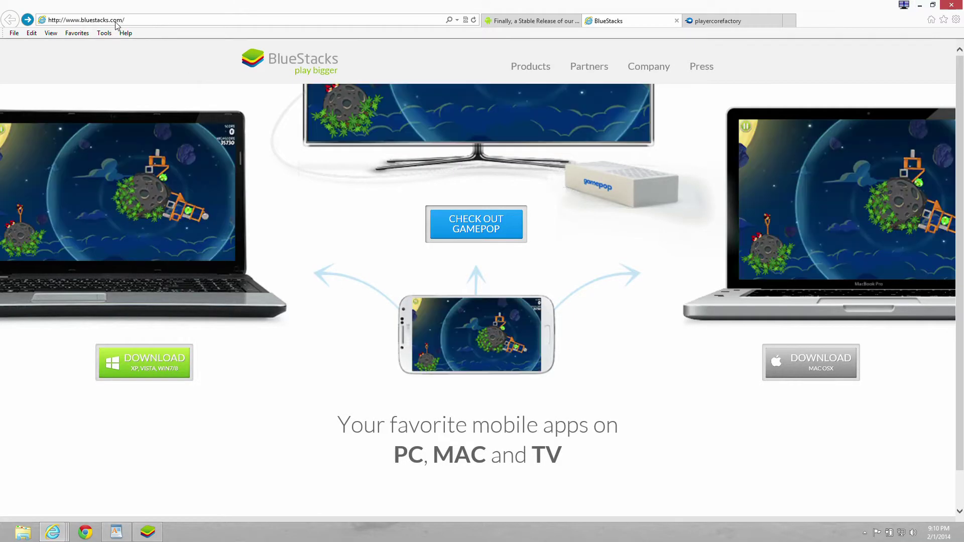
{"action": "left_click", "coordinate": [102, 21]}
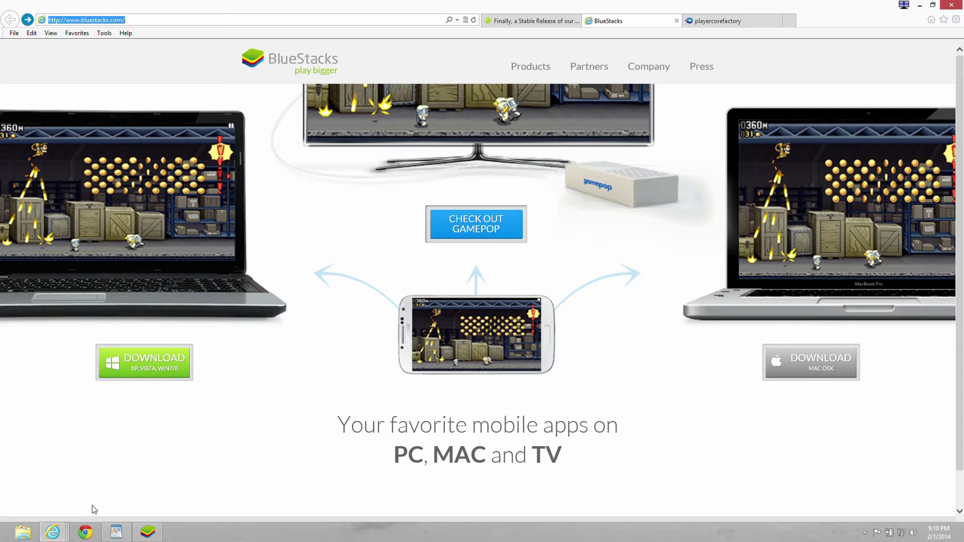
Show the xbmcandroid.com article on the XAF custom build, highlight its address and view the build download links
{"action": "mouse_move", "coordinate": [59, 528]}
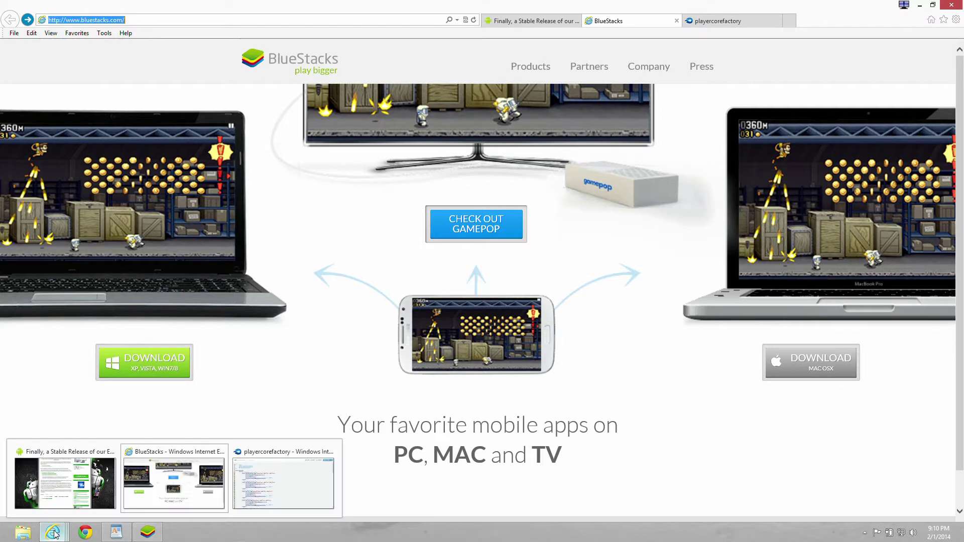
{"action": "left_click", "coordinate": [44, 486]}
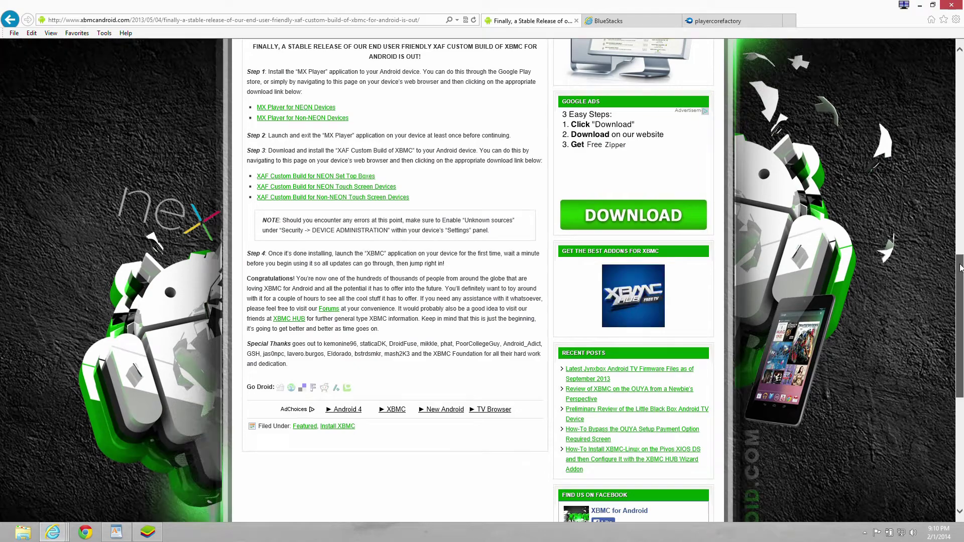
{"action": "left_click_drag", "start_coordinate": [959, 261], "coordinate": [961, 58]}
{"action": "left_click", "coordinate": [226, 20]}
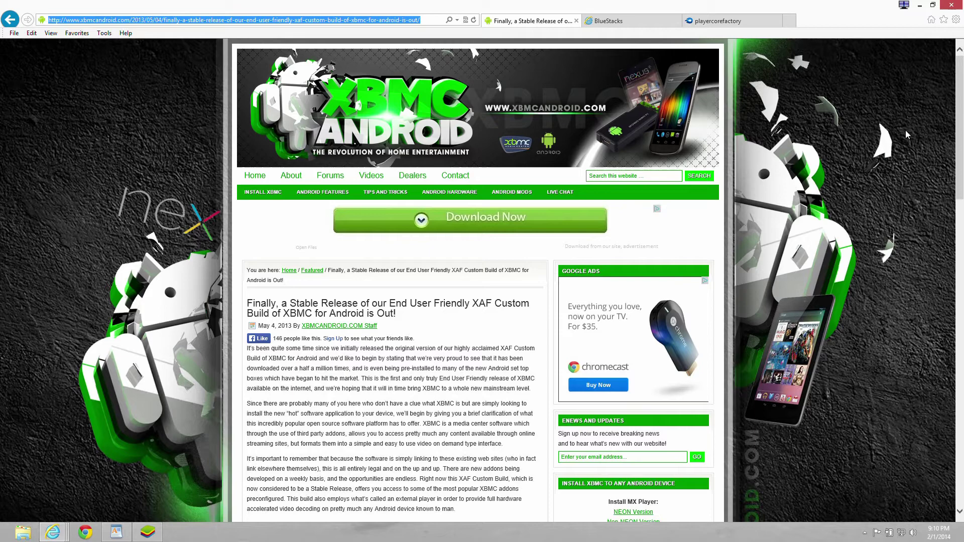
{"action": "left_click_drag", "start_coordinate": [961, 110], "coordinate": [960, 281]}
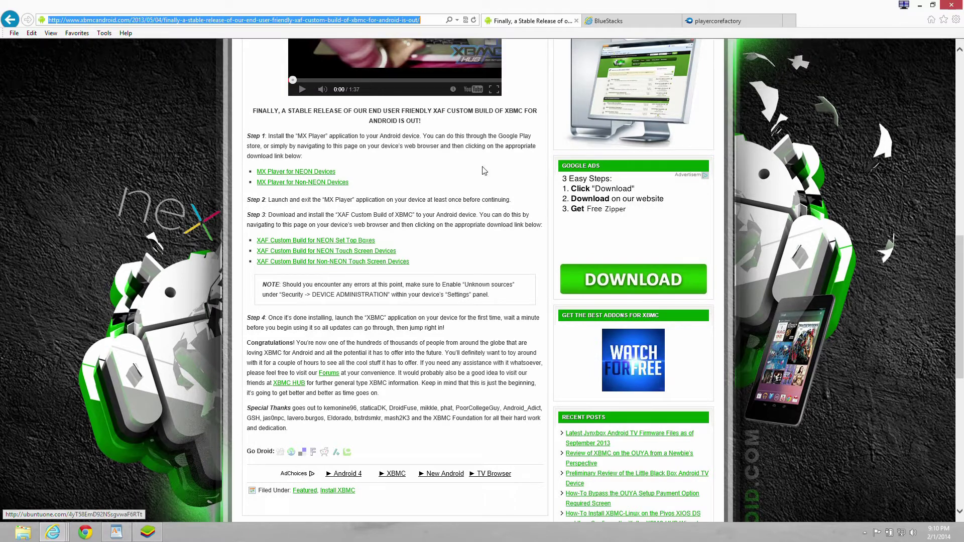
Go to the desktop and change the extension of the downloaded xbmc-frodo file to .apk
{"action": "left_click", "coordinate": [919, 6]}
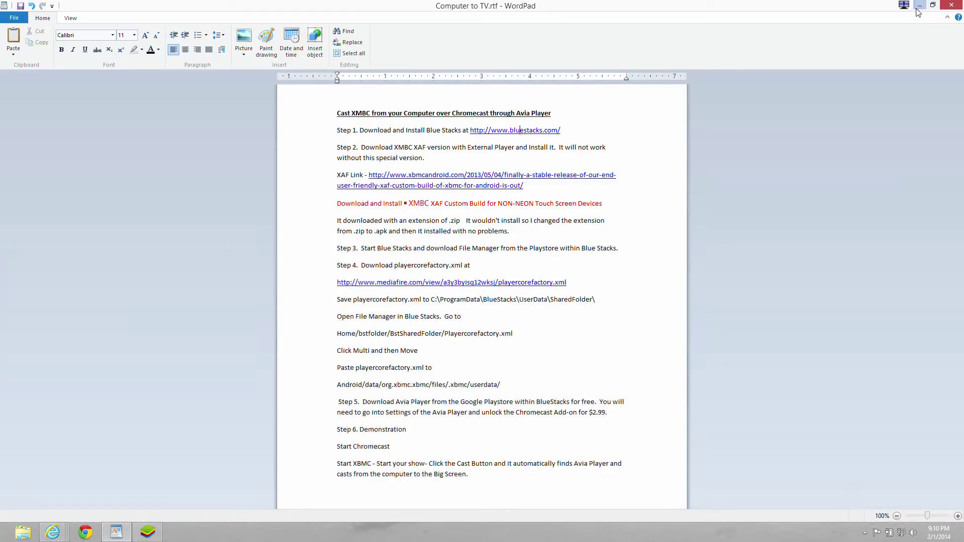
{"action": "left_click", "coordinate": [919, 6]}
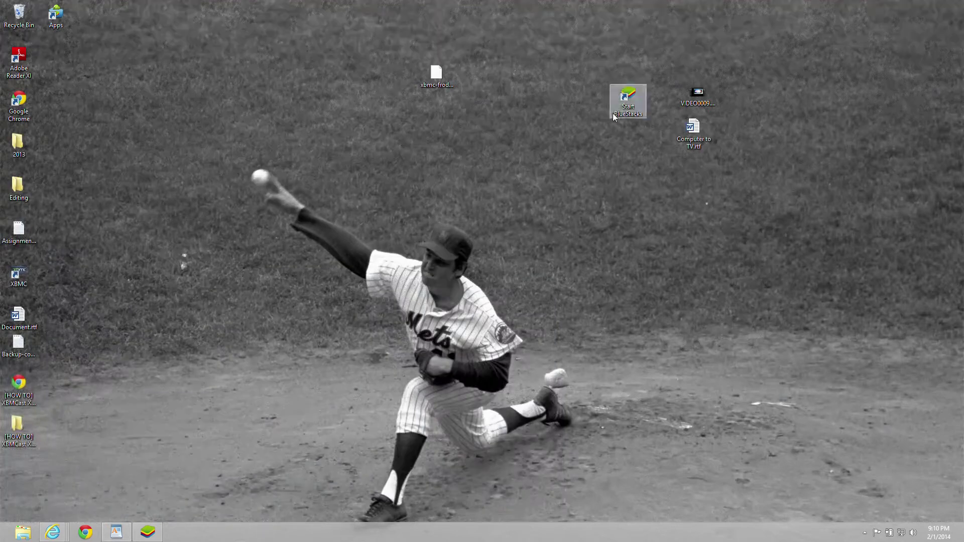
{"action": "left_click", "coordinate": [442, 75]}
{"action": "right_click", "coordinate": [441, 76]}
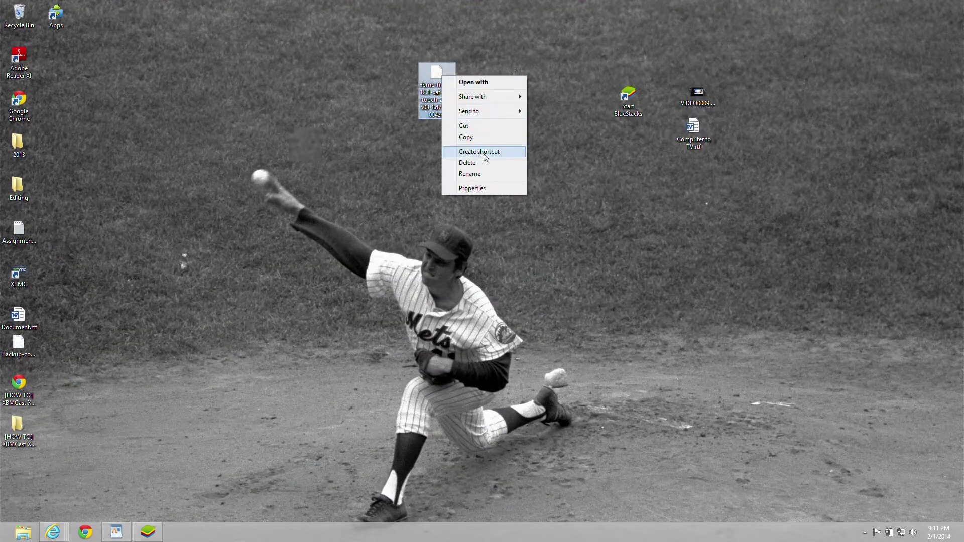
{"action": "left_click", "coordinate": [470, 174]}
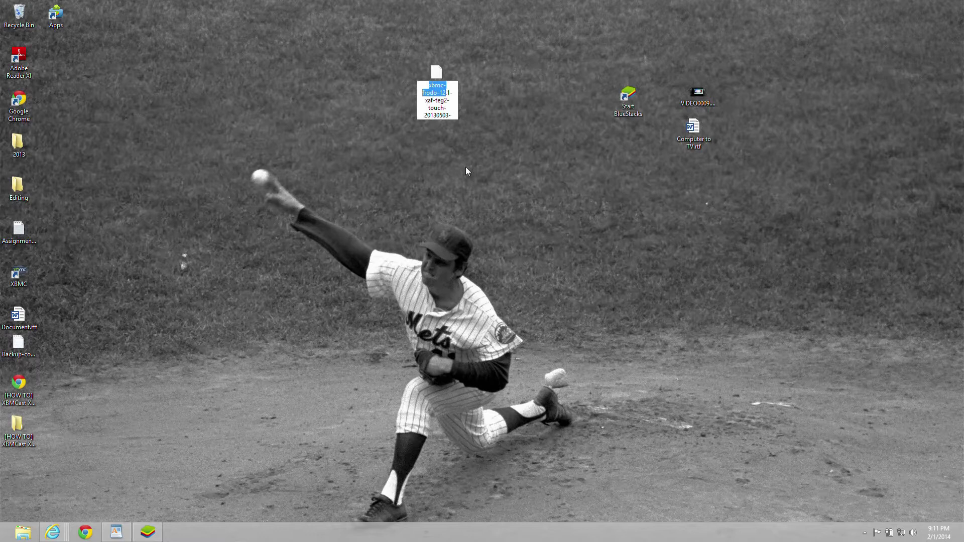
{"action": "left_click", "coordinate": [453, 116]}
{"action": "key", "text": "Down"}
{"action": "key", "text": "Down"}
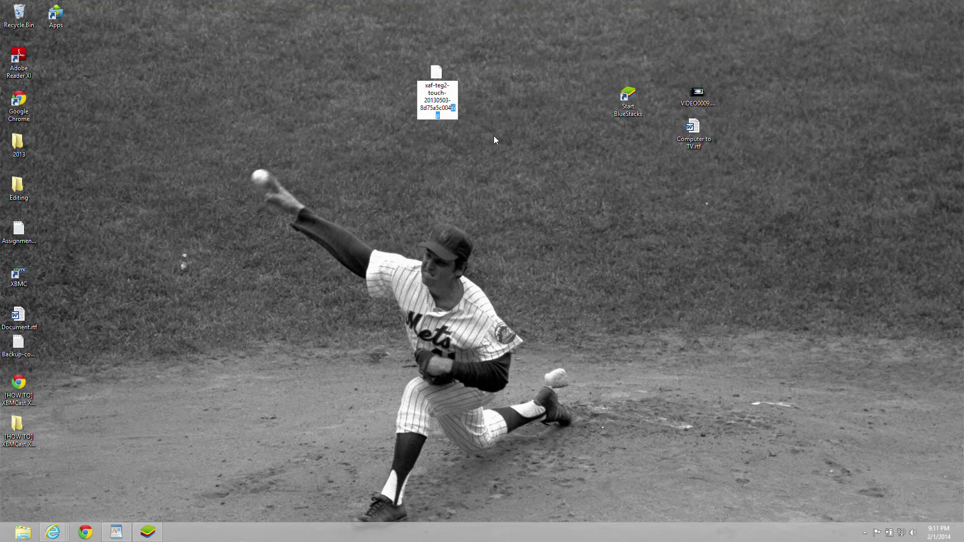
{"action": "key", "text": "BackSpace"}
{"action": "type", "text": "apk"}
{"action": "key", "text": "Return"}
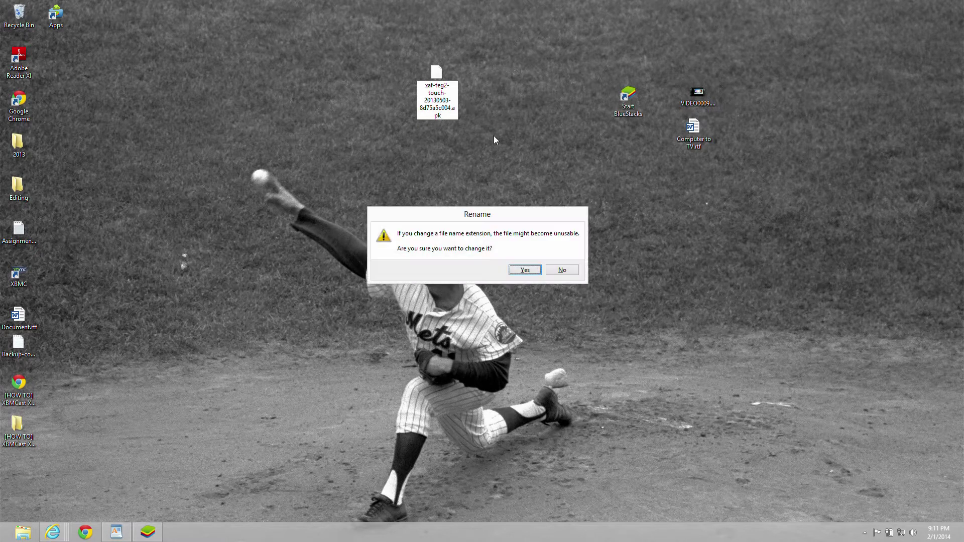
{"action": "left_click", "coordinate": [520, 271]}
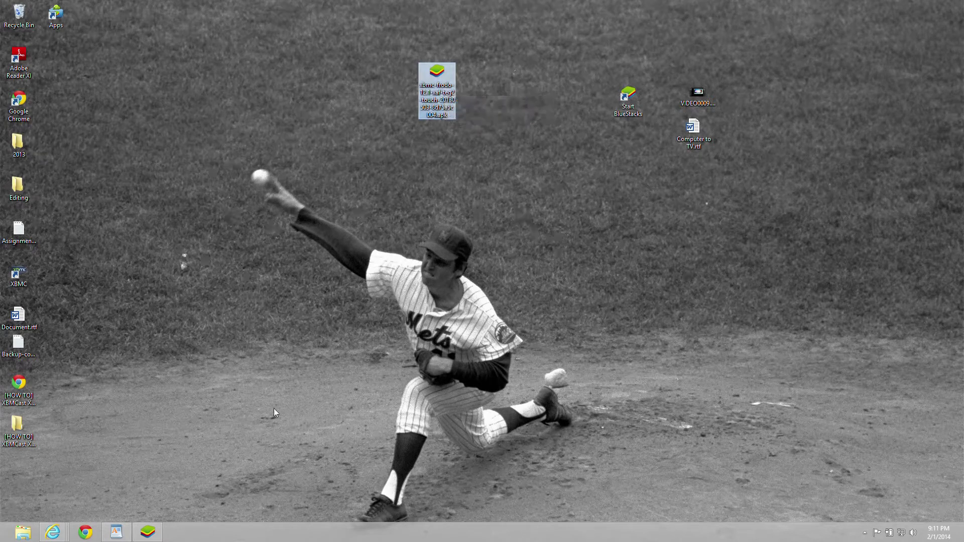
Switch to BlueStacks, search Google Play for "file manager", return to the home screen and minimize the window
{"action": "left_click", "coordinate": [149, 535]}
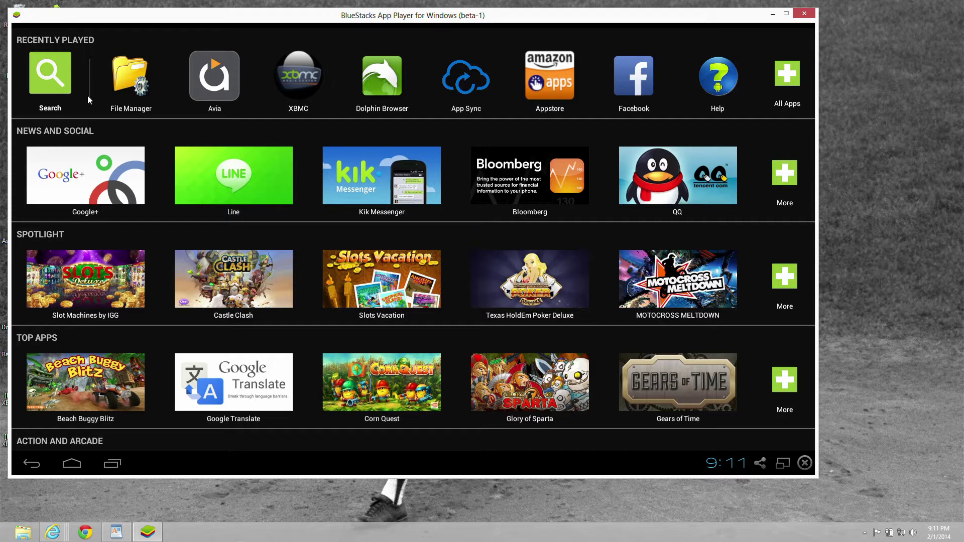
{"action": "left_click", "coordinate": [53, 87]}
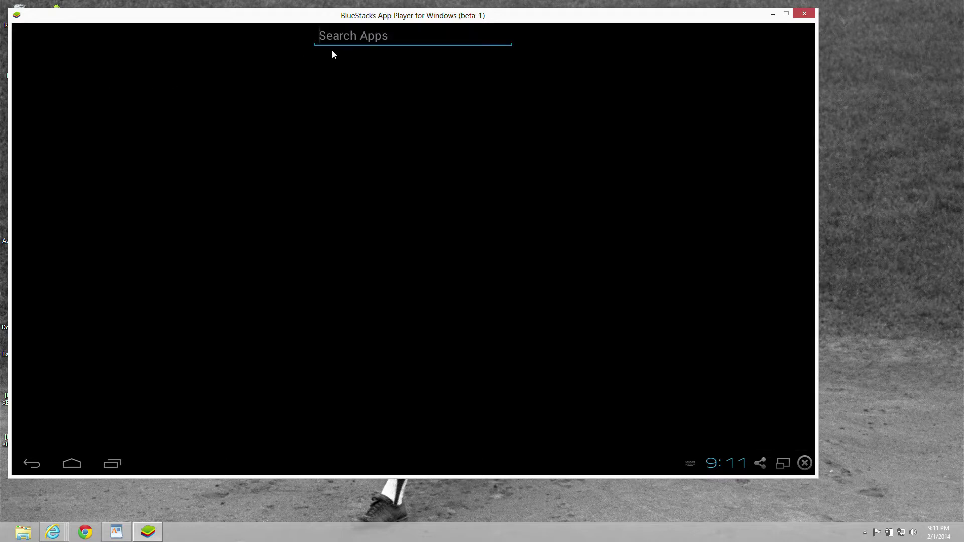
{"action": "type", "text": "file "}
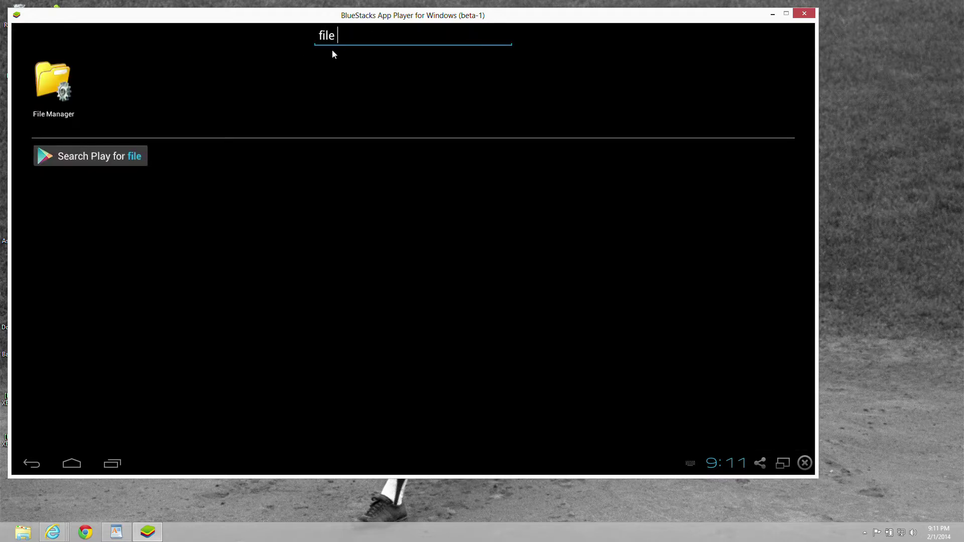
{"action": "type", "text": "manager"}
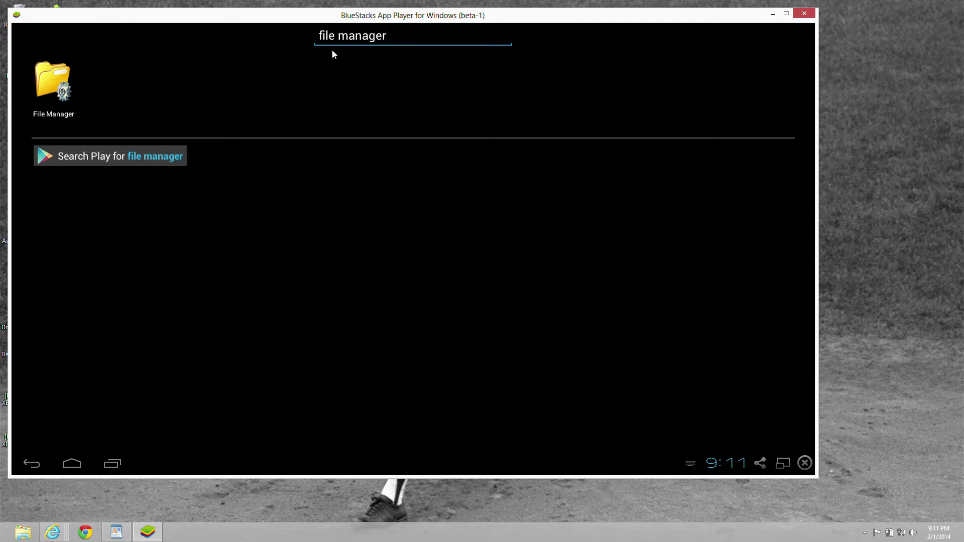
{"action": "left_click", "coordinate": [103, 158]}
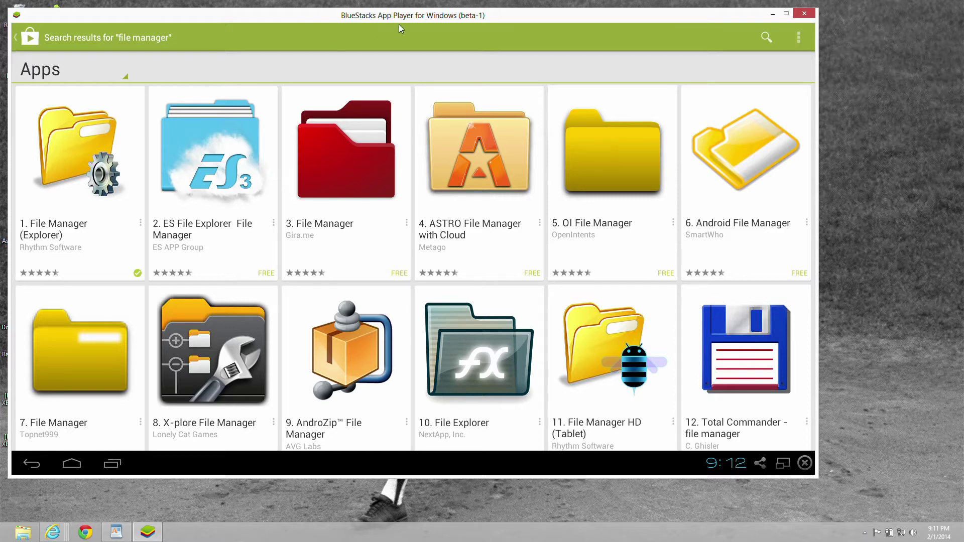
{"action": "left_click", "coordinate": [24, 470]}
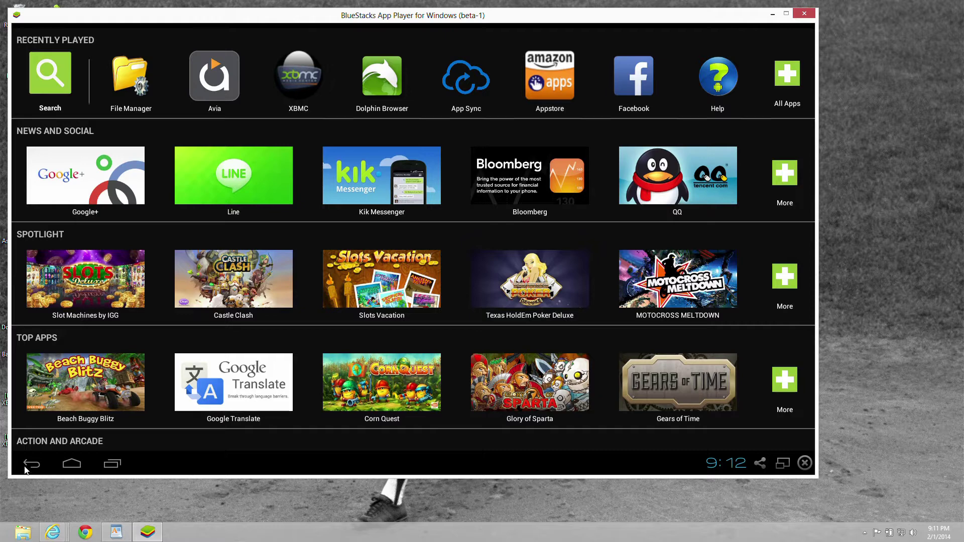
{"action": "left_click", "coordinate": [773, 13]}
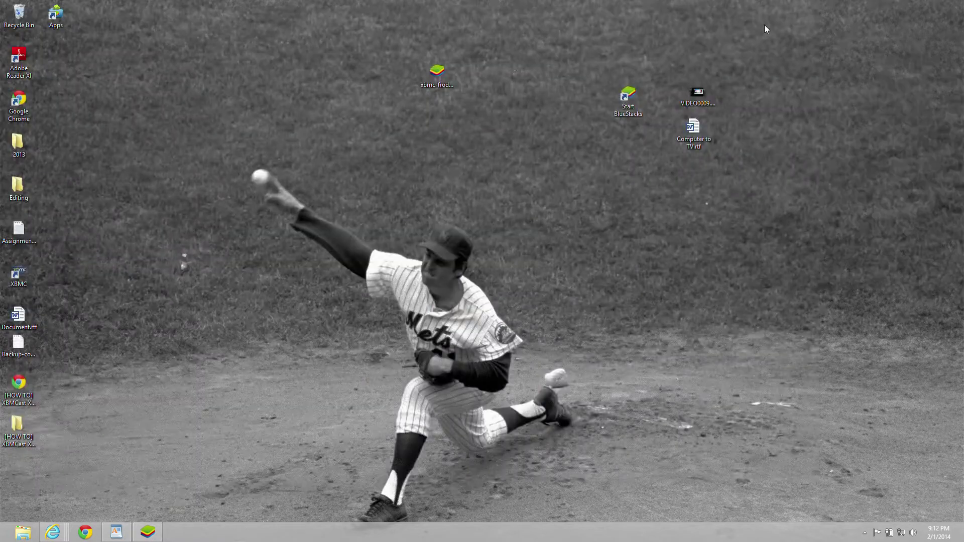
Switch to the playercorefactory.xml page on MediaFire in Internet Explorer and start downloading the file
{"action": "mouse_move", "coordinate": [52, 531]}
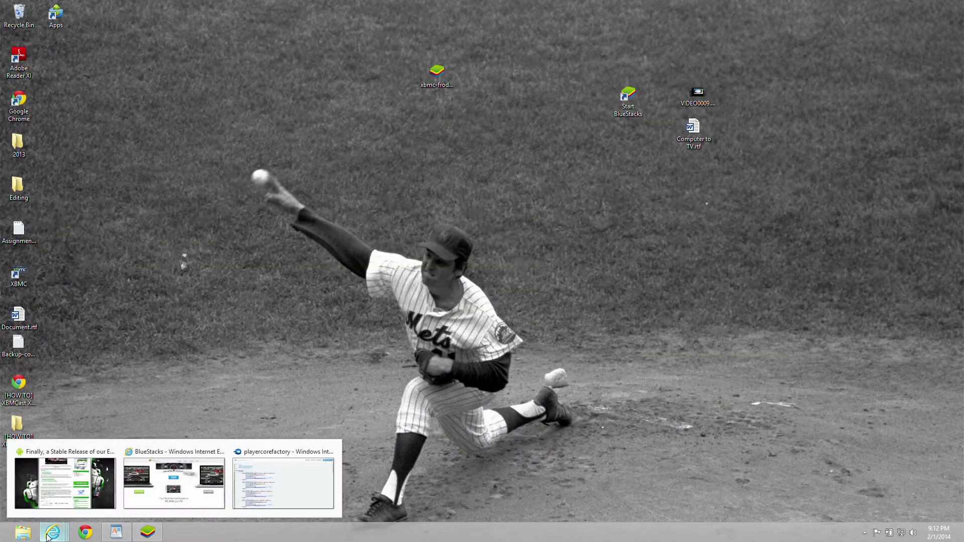
{"action": "left_click", "coordinate": [272, 478]}
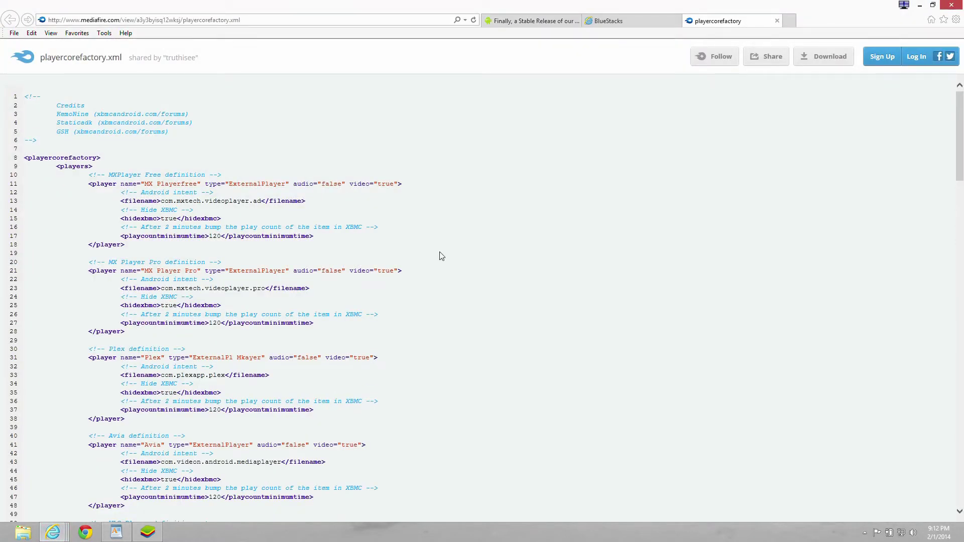
{"action": "left_click", "coordinate": [240, 20]}
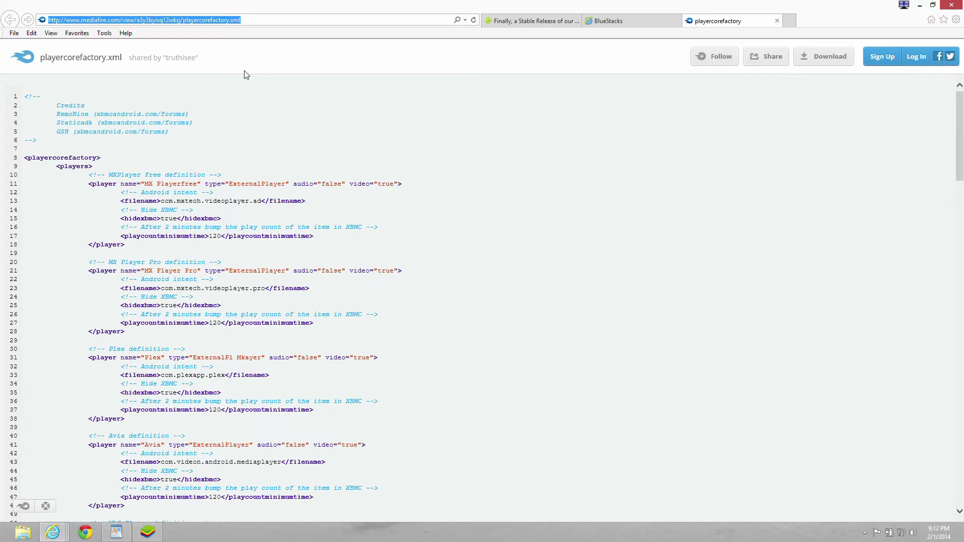
{"action": "left_click", "coordinate": [810, 59]}
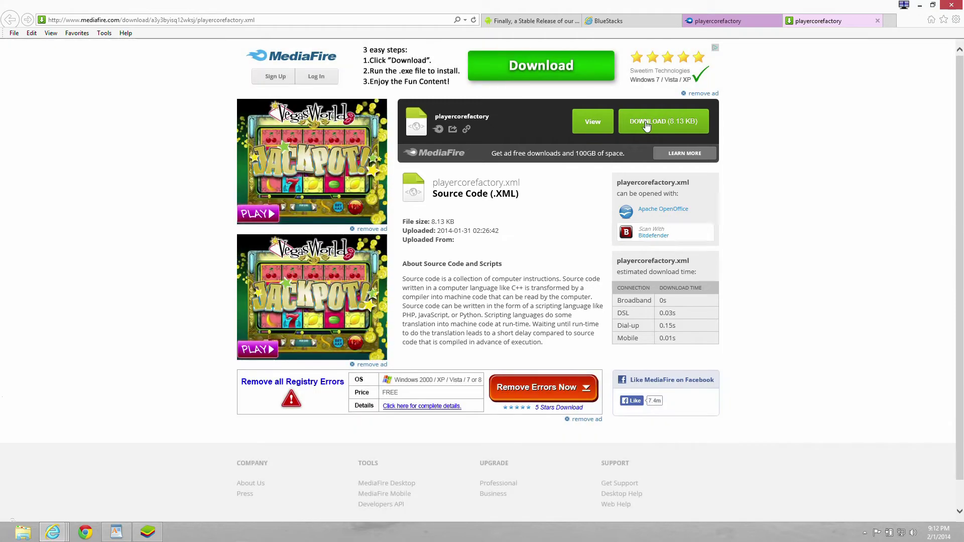
{"action": "left_click", "coordinate": [648, 120]}
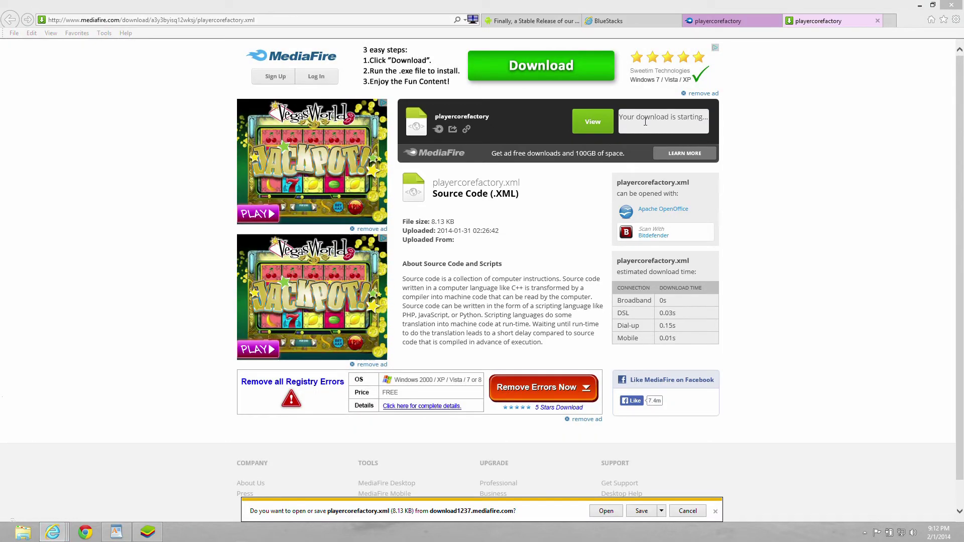
Save playercorefactory.xml to C:\ProgramData\BlueStacks\UserData\SharedFolder and dismiss the download notification
{"action": "left_click", "coordinate": [662, 511]}
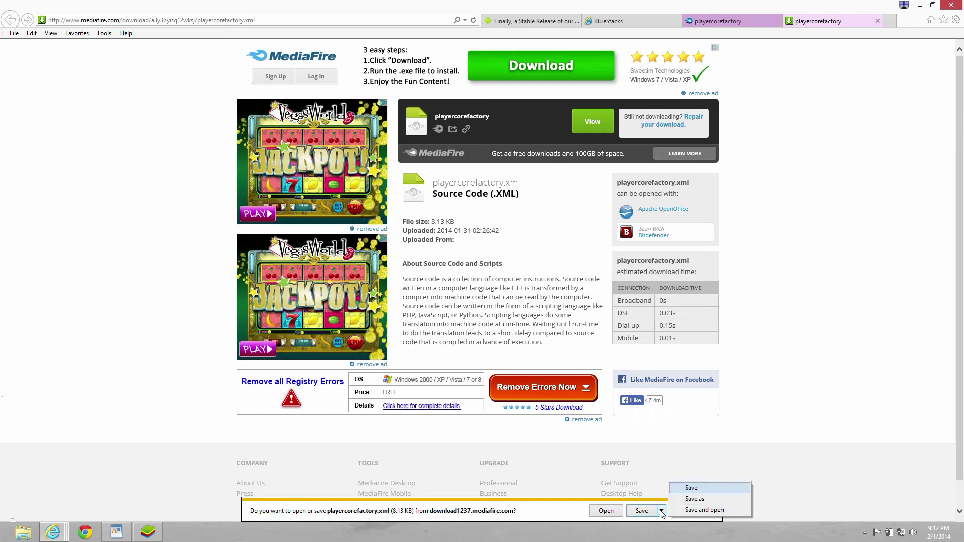
{"action": "left_click", "coordinate": [688, 498]}
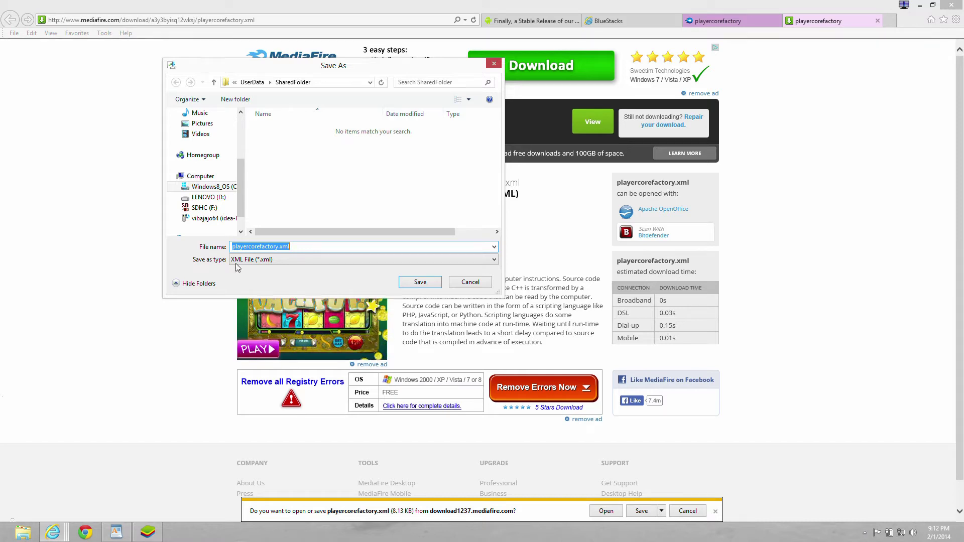
{"action": "left_click", "coordinate": [203, 188]}
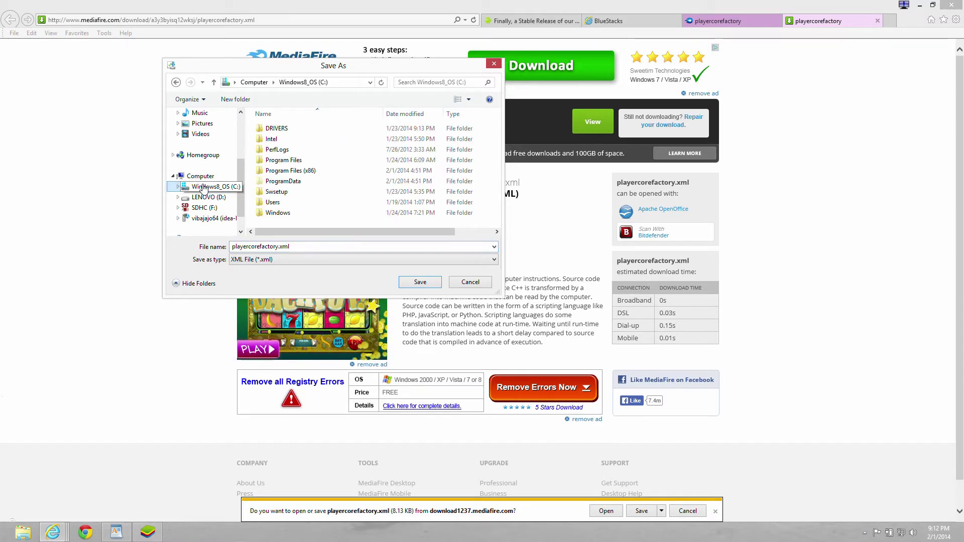
{"action": "double_click", "coordinate": [274, 182]}
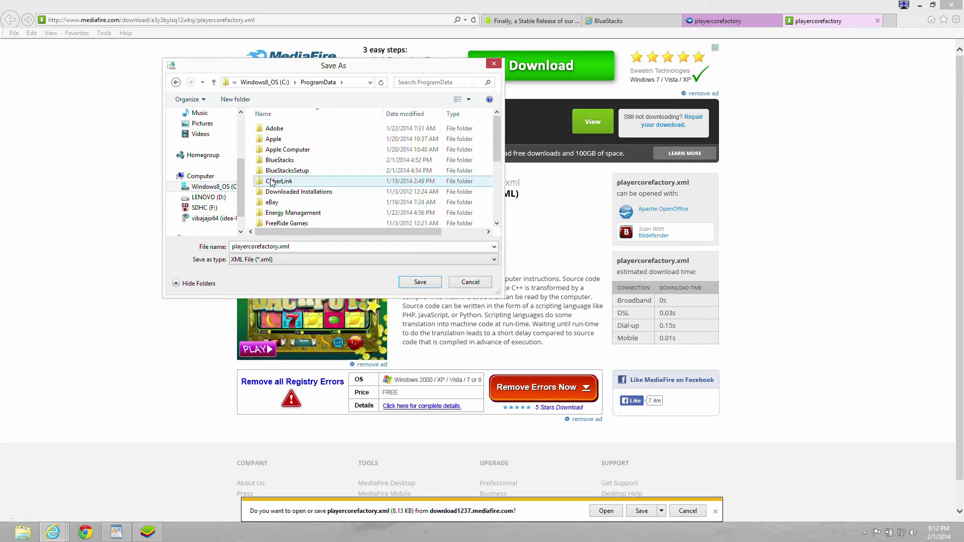
{"action": "double_click", "coordinate": [275, 160]}
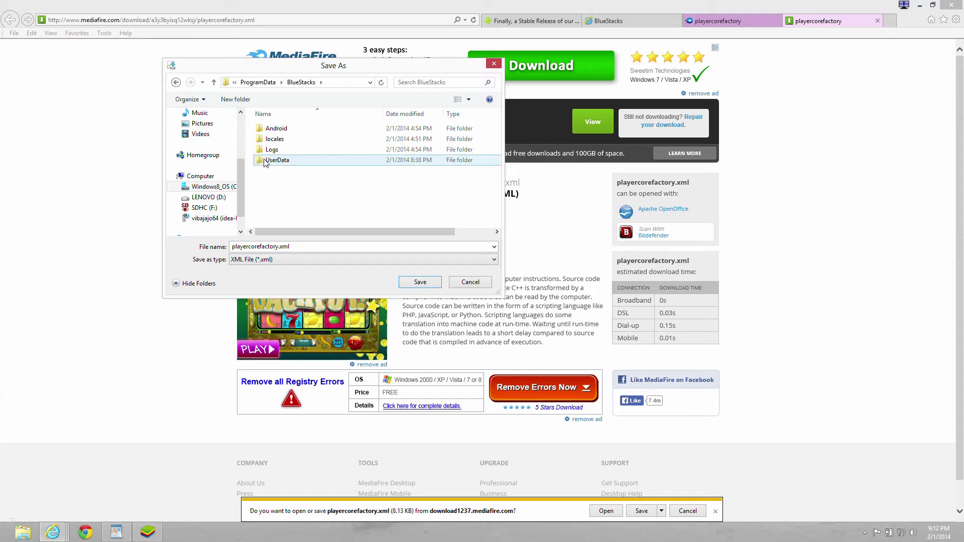
{"action": "double_click", "coordinate": [264, 161]}
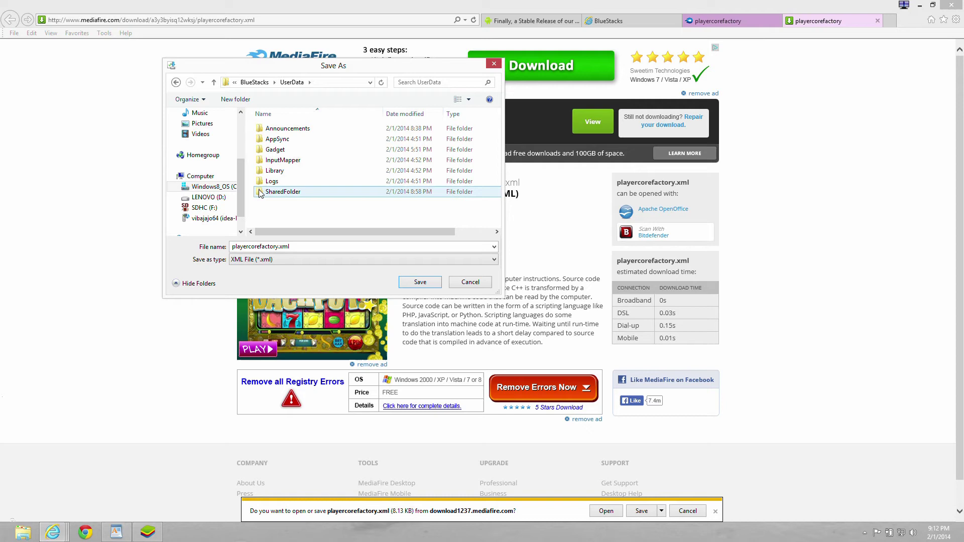
{"action": "double_click", "coordinate": [259, 192]}
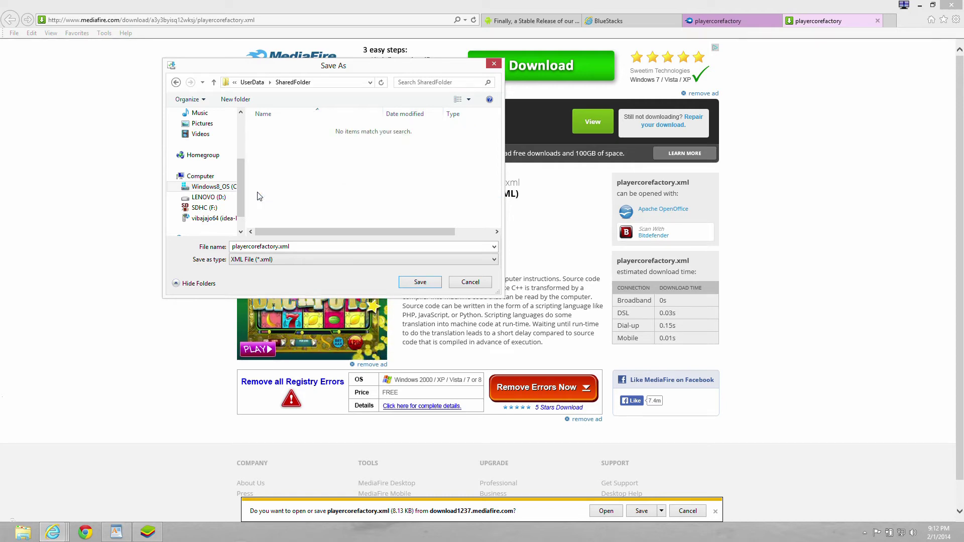
{"action": "left_click", "coordinate": [411, 282]}
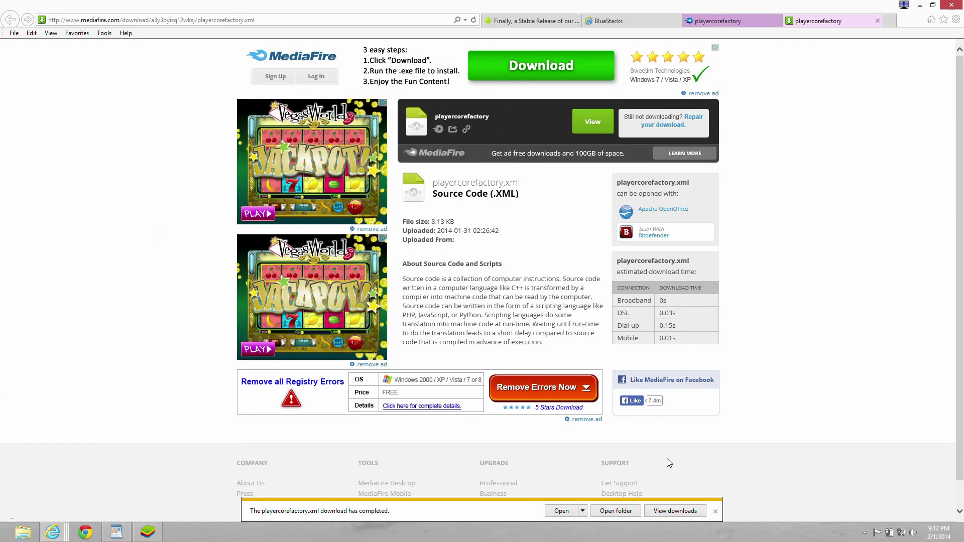
{"action": "left_click", "coordinate": [714, 511]}
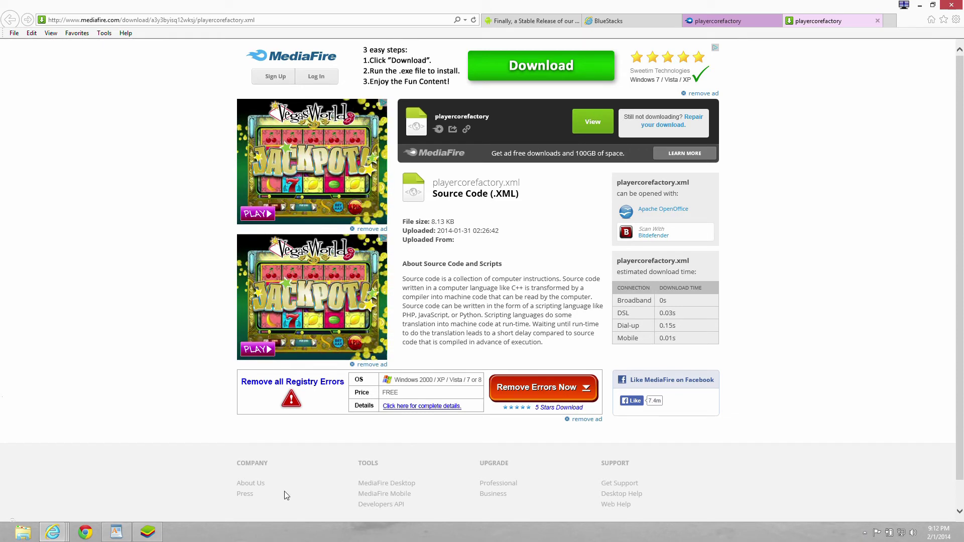
Switch to BlueStacks and, in File Manager, cut playercorefactory.xml from bstfolder/BstSharedFolder for moving
{"action": "left_click", "coordinate": [147, 532]}
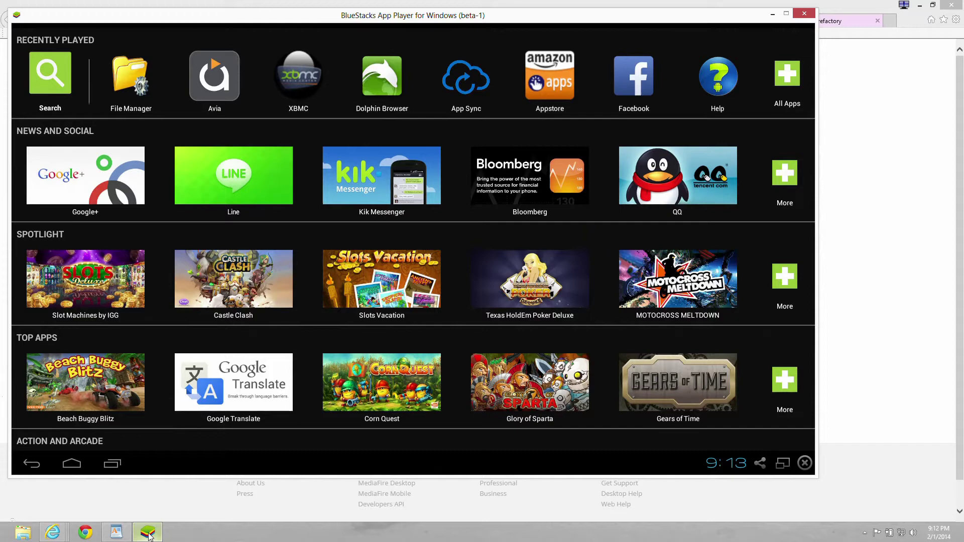
{"action": "left_click", "coordinate": [134, 72]}
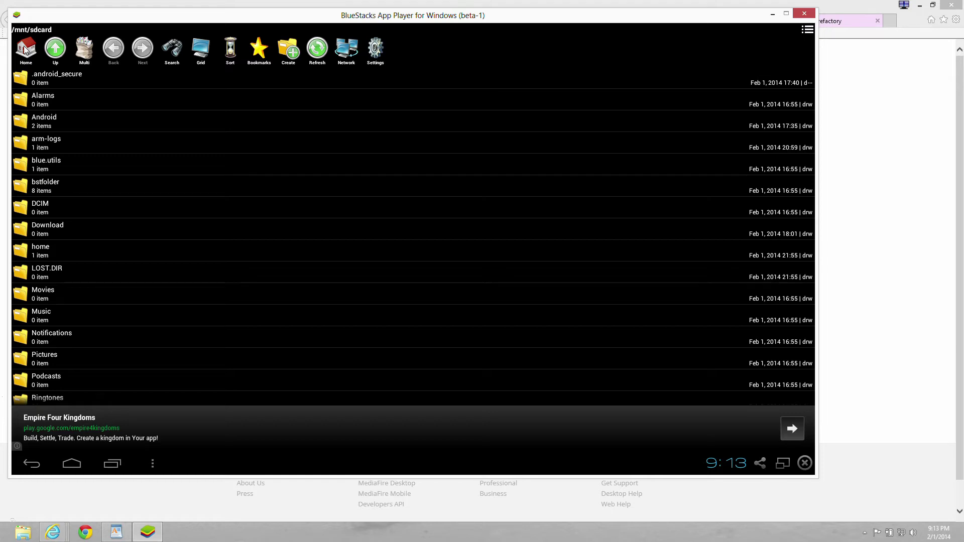
{"action": "left_click", "coordinate": [27, 186]}
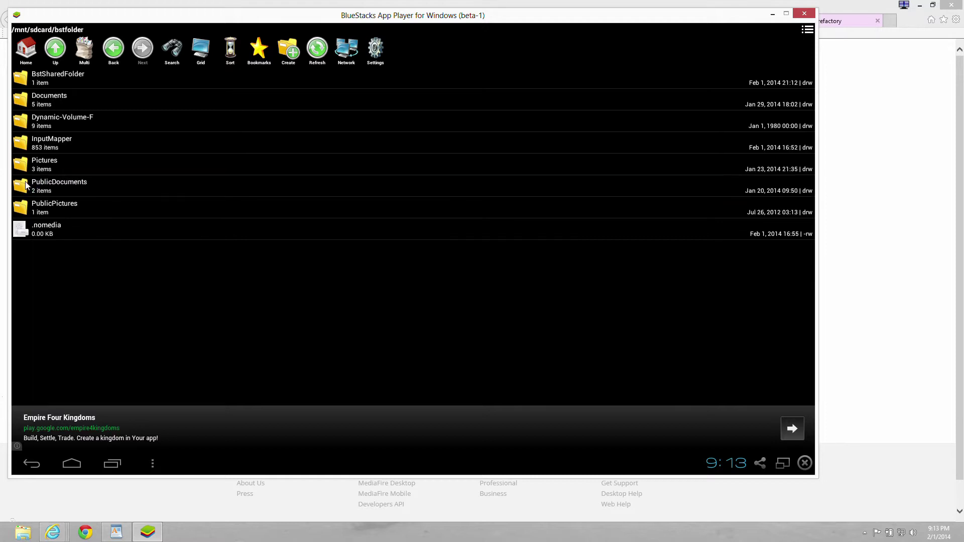
{"action": "left_click", "coordinate": [23, 82]}
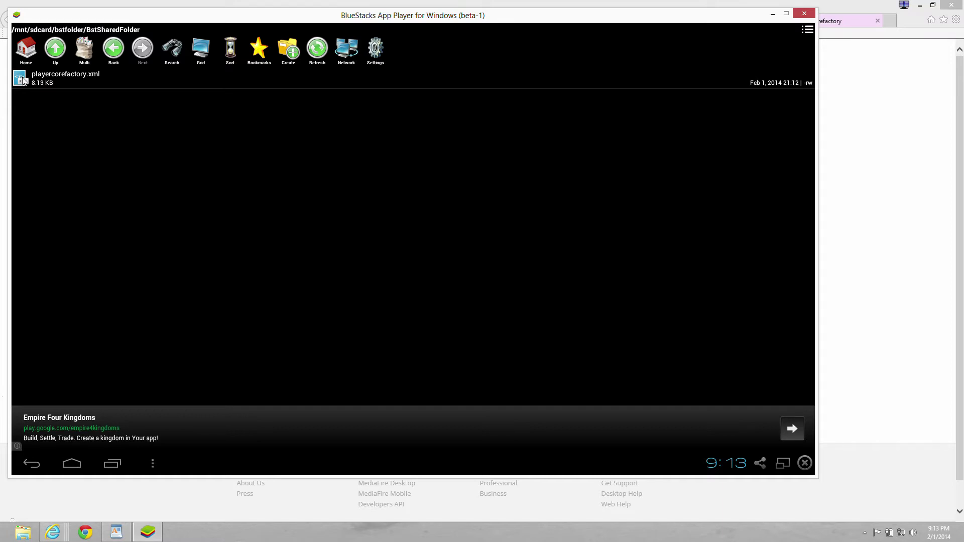
{"action": "left_click", "coordinate": [84, 48]}
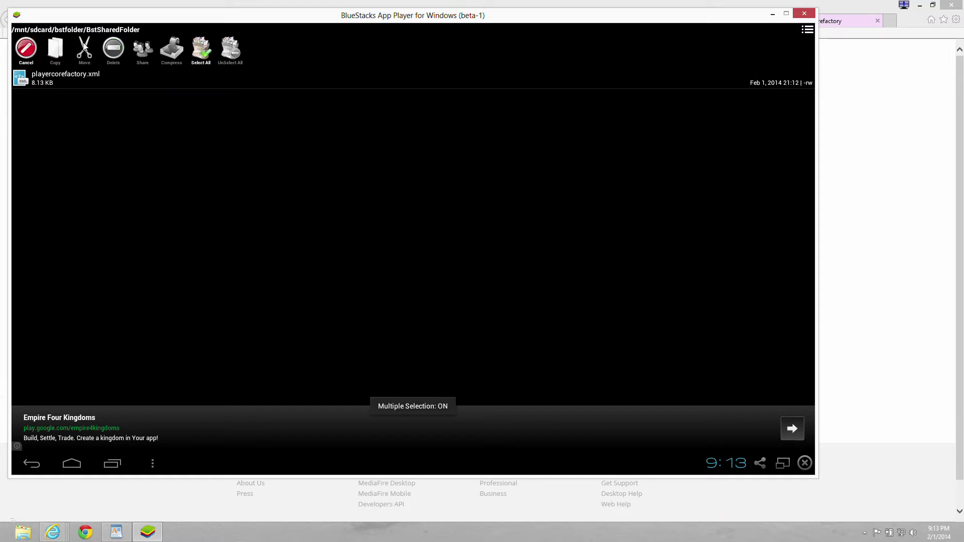
{"action": "left_click", "coordinate": [40, 79]}
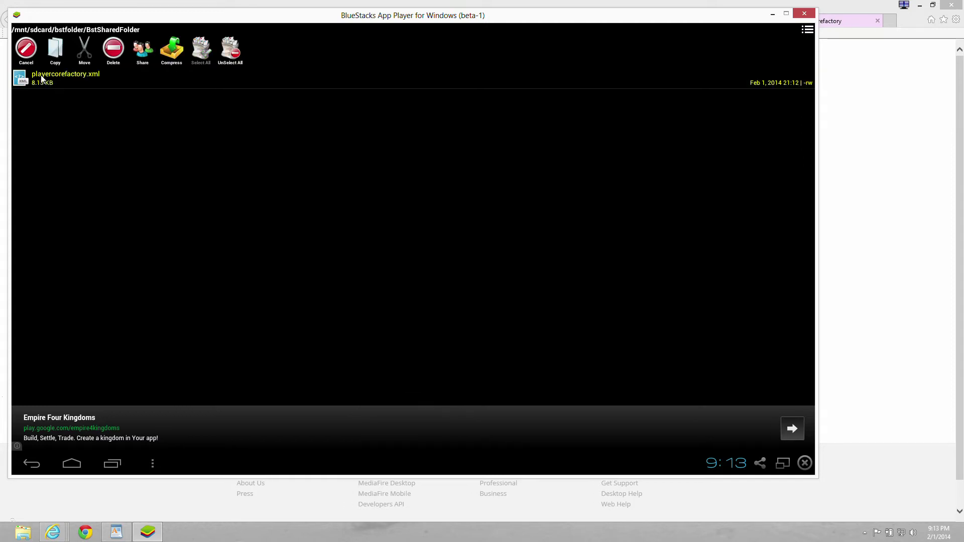
{"action": "left_click", "coordinate": [83, 49]}
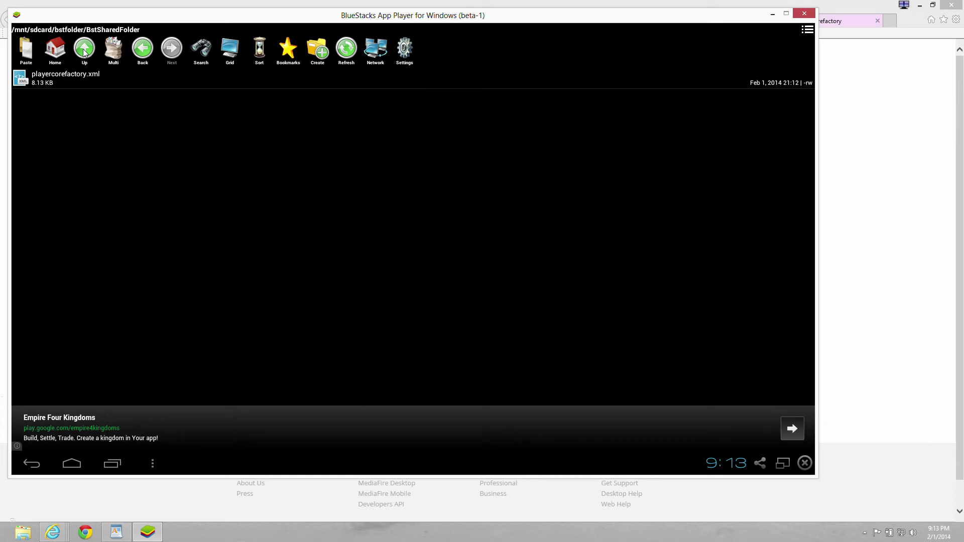
Paste playercorefactory.xml into Android/data/org.xbmc.xbmc/files/.xbmc/userdata on the SD card, overriding the existing file
{"action": "left_click", "coordinate": [57, 49]}
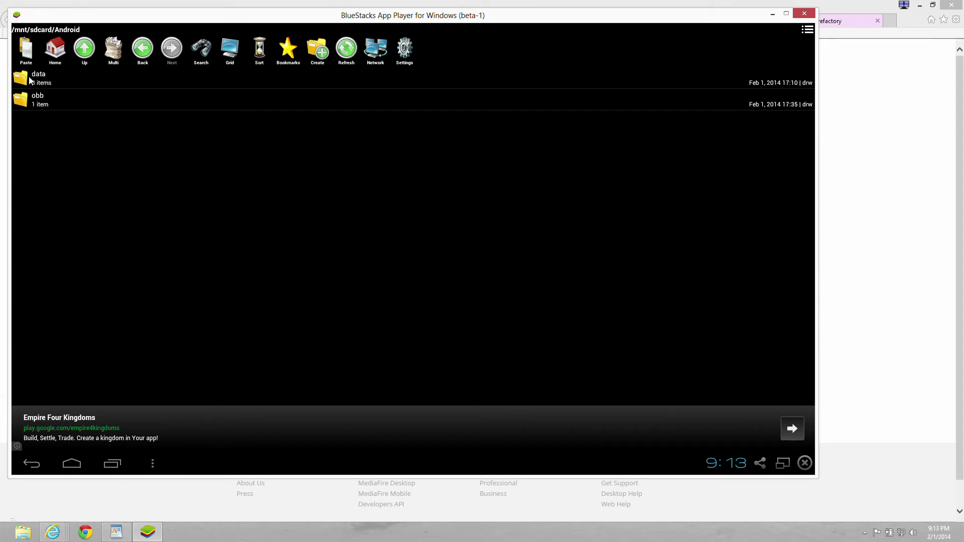
{"action": "left_click", "coordinate": [29, 81]}
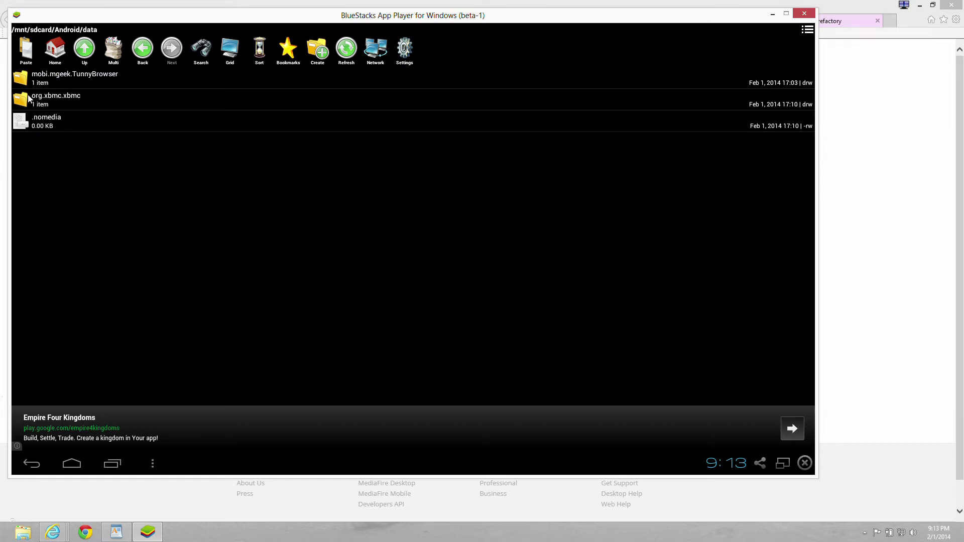
{"action": "left_click", "coordinate": [29, 99]}
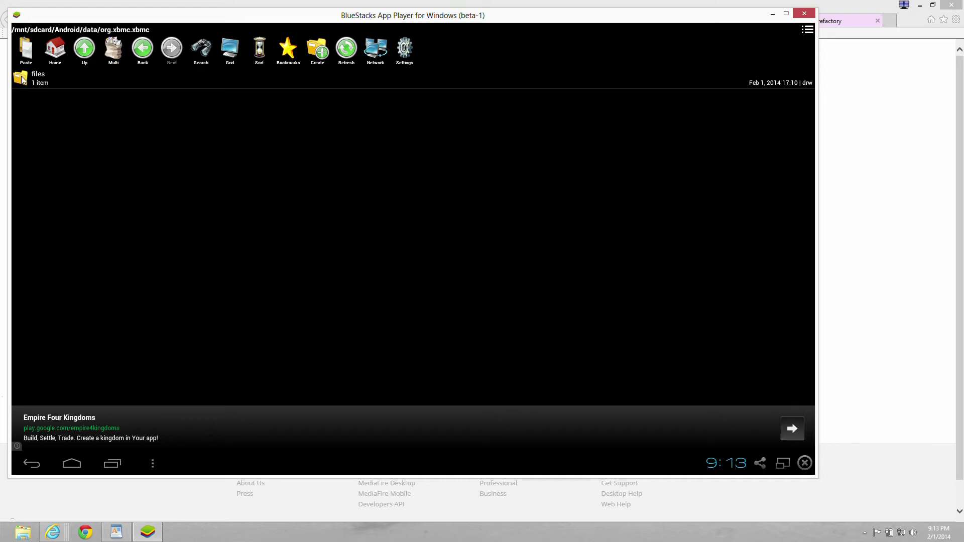
{"action": "left_click", "coordinate": [22, 79]}
{"action": "left_click", "coordinate": [24, 78]}
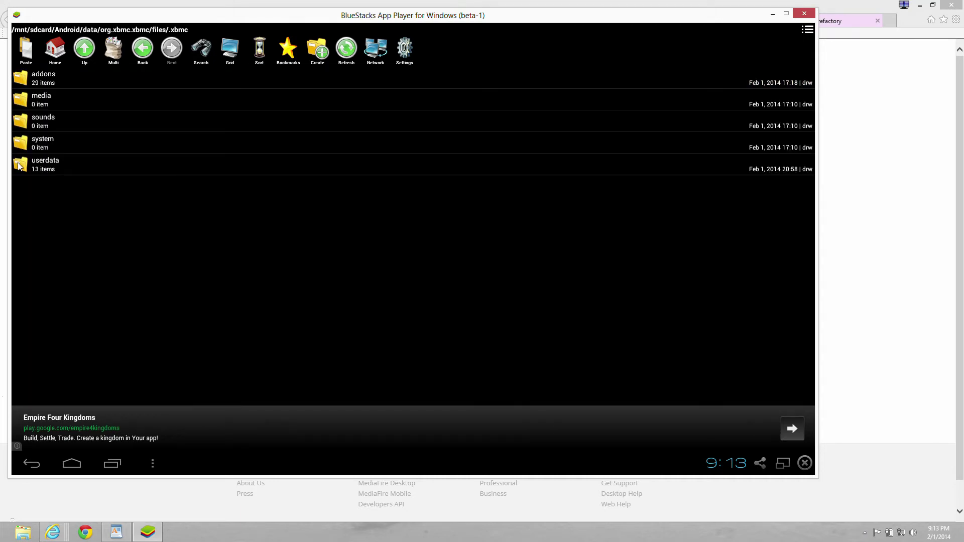
{"action": "left_click", "coordinate": [19, 166]}
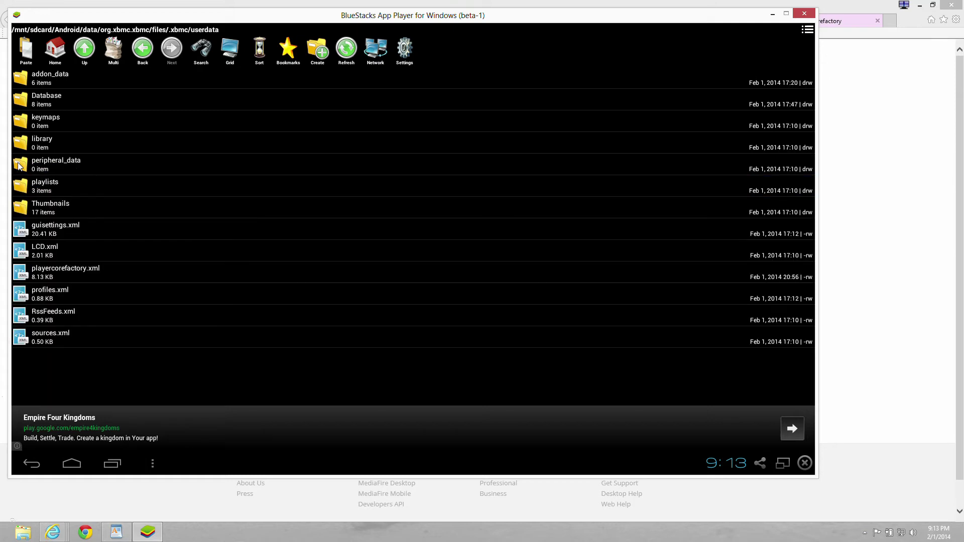
{"action": "left_click", "coordinate": [25, 53]}
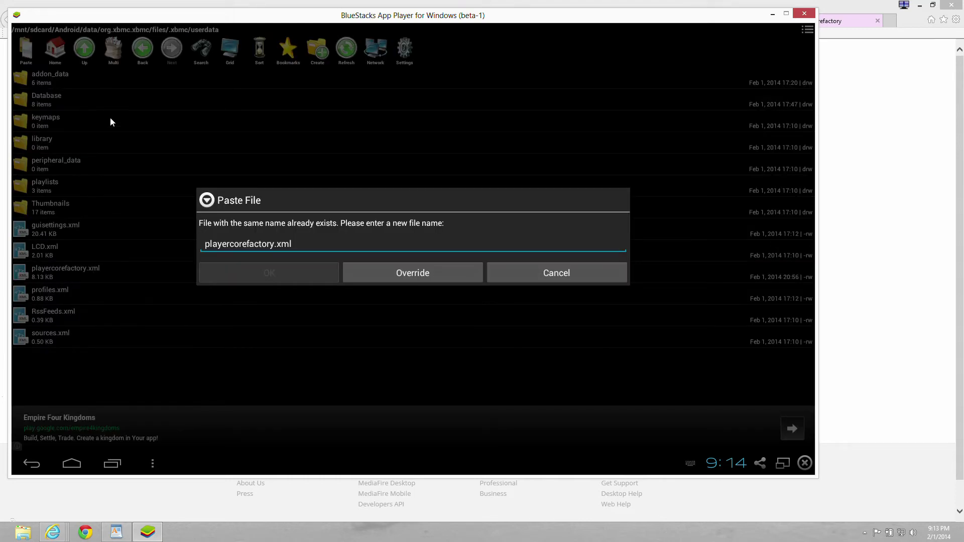
{"action": "left_click", "coordinate": [405, 273]}
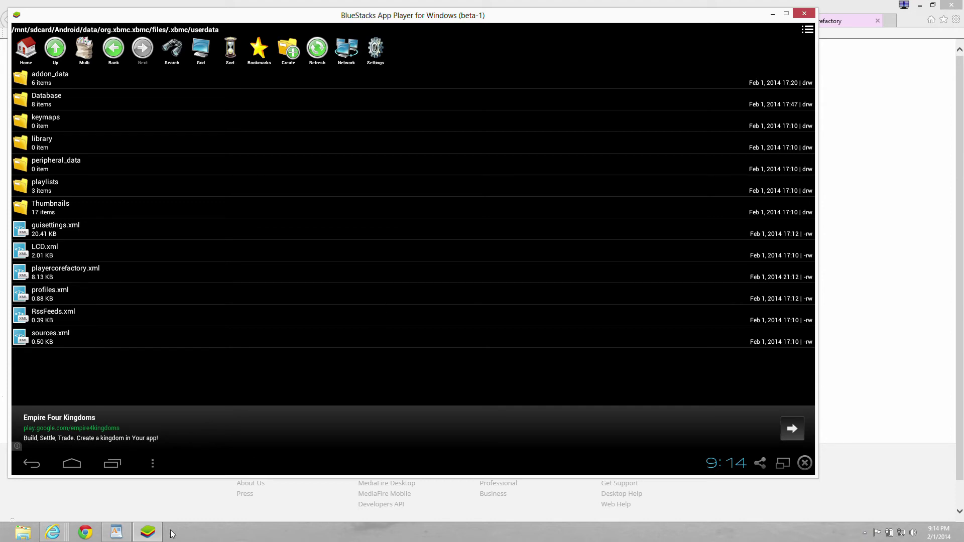
Back out of the userdata folder and leave File Manager for the BlueStacks home screen
{"action": "left_click", "coordinate": [147, 533]}
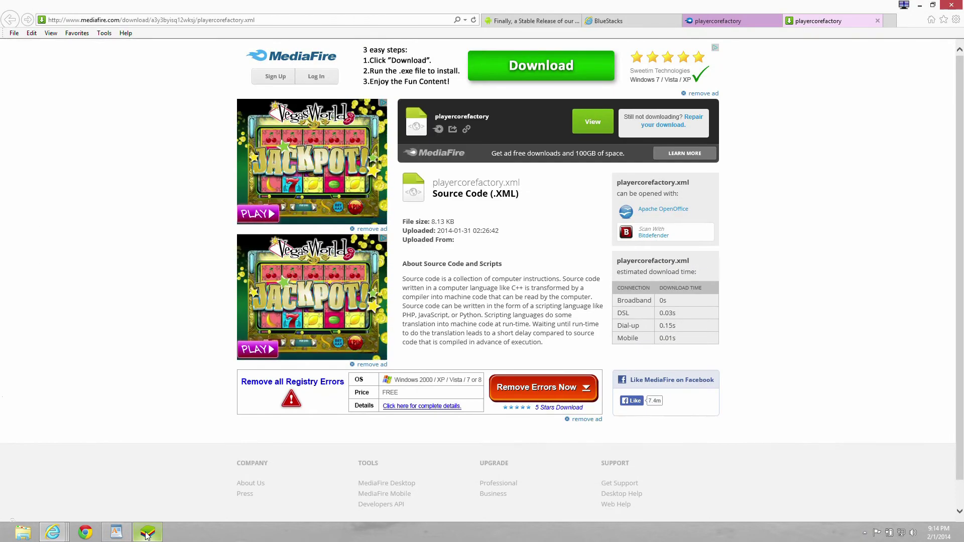
{"action": "left_click", "coordinate": [146, 534]}
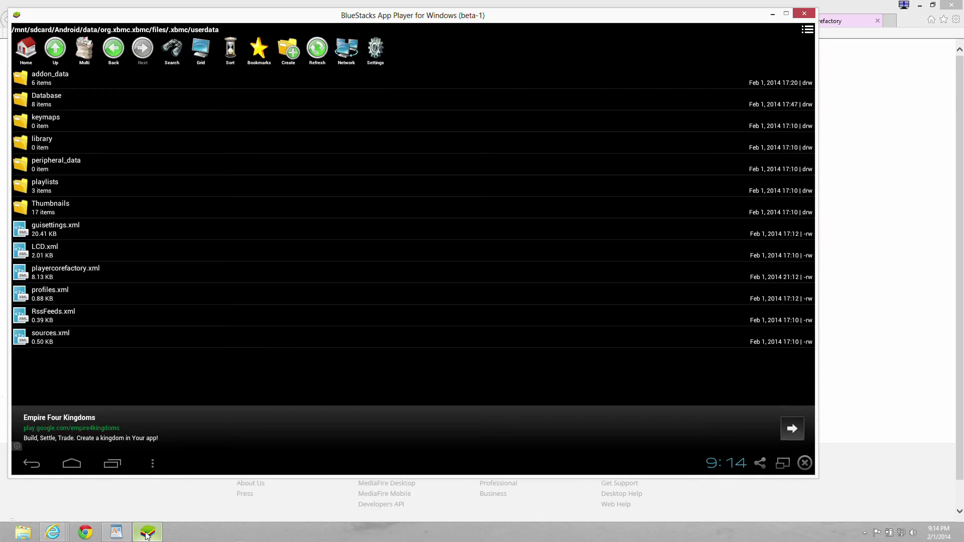
{"action": "left_click", "coordinate": [34, 465]}
{"action": "left_click", "coordinate": [34, 466]}
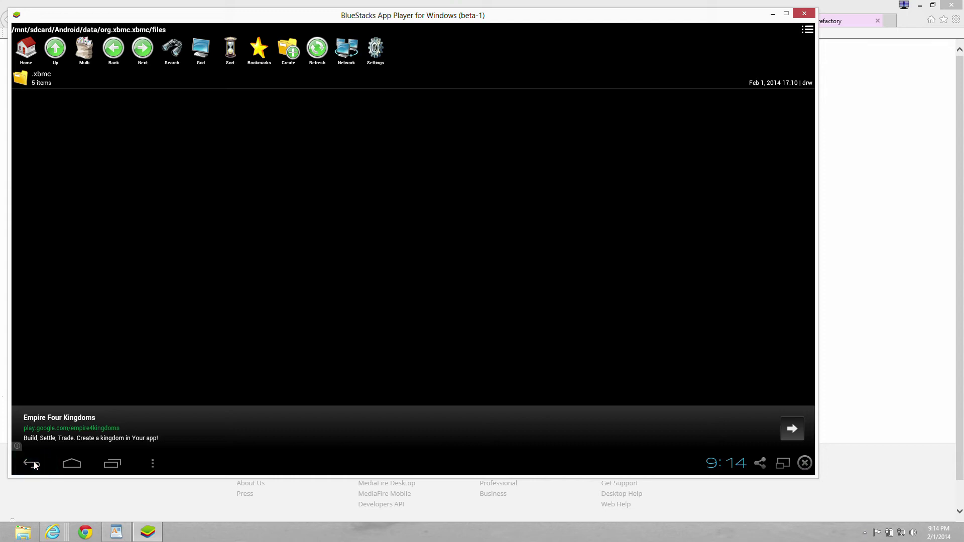
{"action": "left_click", "coordinate": [34, 465]}
{"action": "left_click", "coordinate": [34, 466]}
{"action": "left_click", "coordinate": [34, 466]}
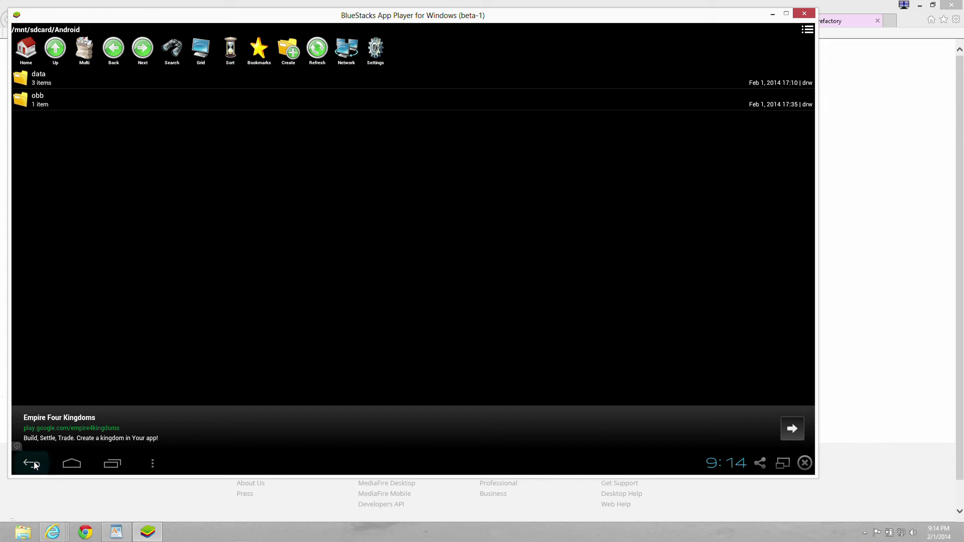
{"action": "left_click", "coordinate": [35, 466]}
{"action": "left_click", "coordinate": [34, 465]}
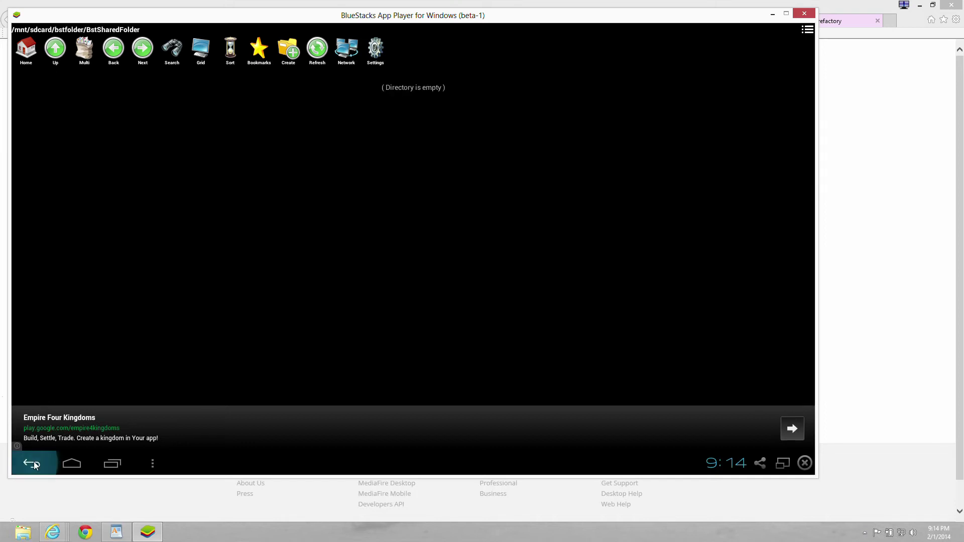
{"action": "left_click", "coordinate": [34, 466]}
{"action": "left_click", "coordinate": [35, 465]}
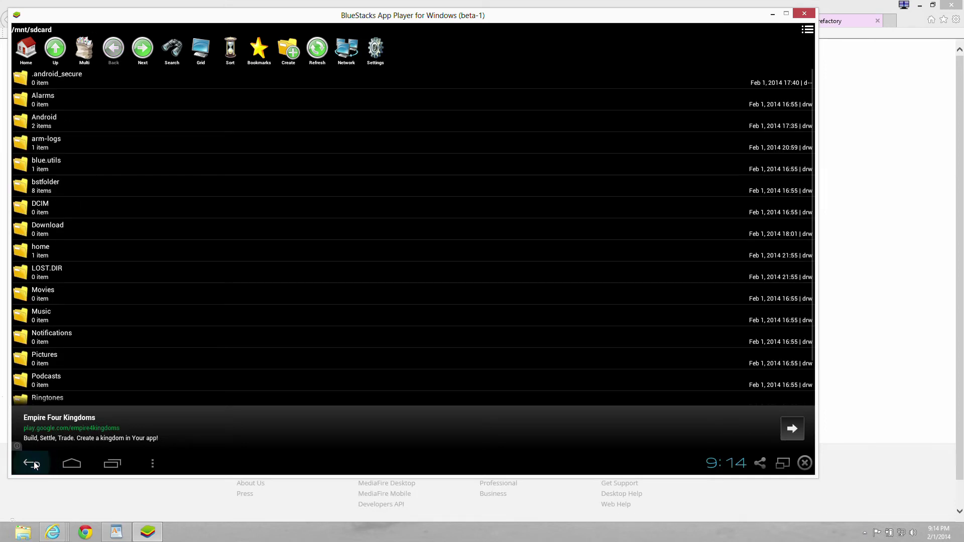
{"action": "left_click", "coordinate": [34, 466]}
{"action": "left_click", "coordinate": [34, 465]}
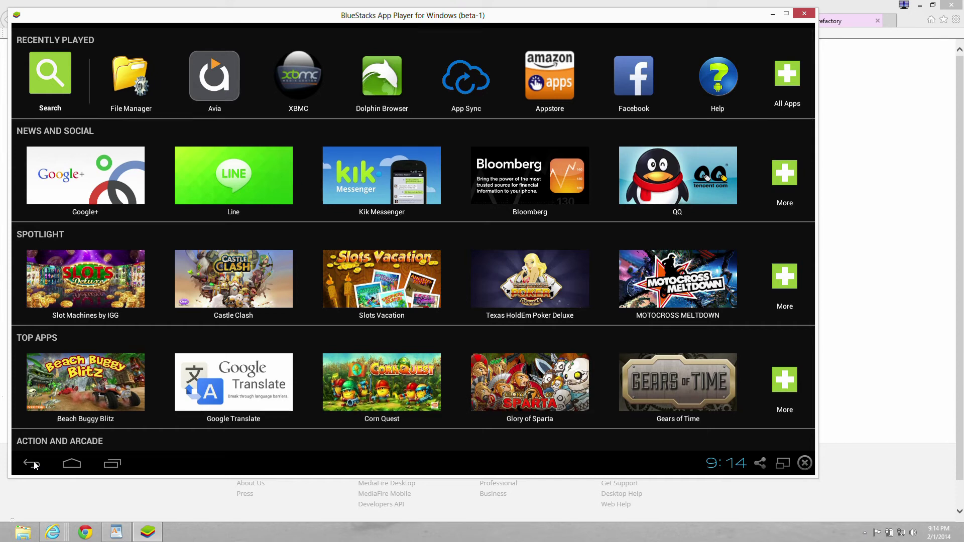
Search Google Play for "avia", open the Avia Media Player (Chromecast) page and read its description
{"action": "left_click", "coordinate": [53, 79]}
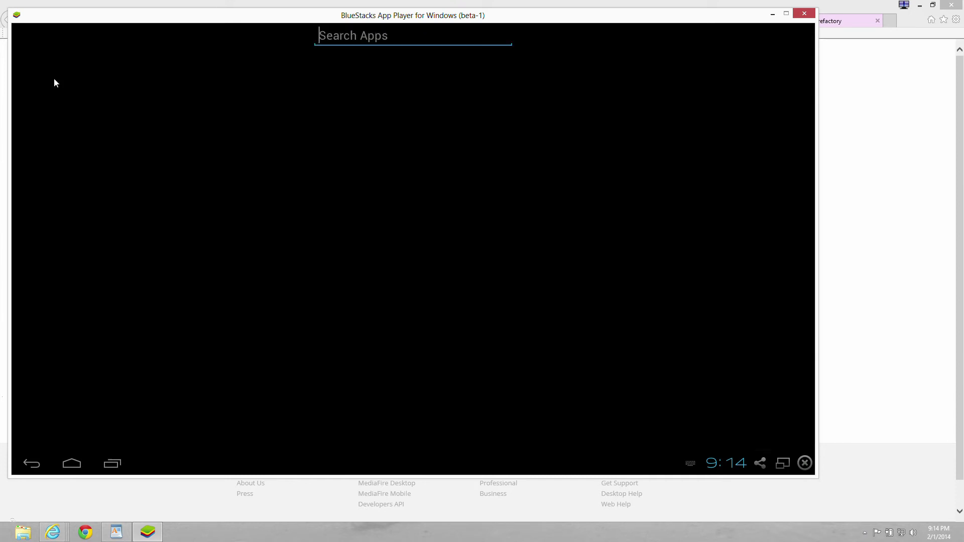
{"action": "type", "text": "a"}
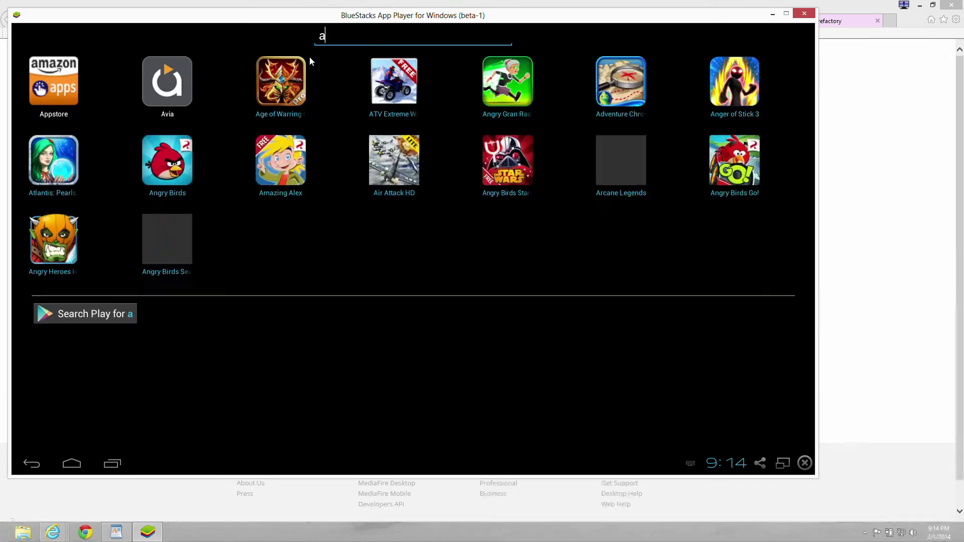
{"action": "type", "text": "via"}
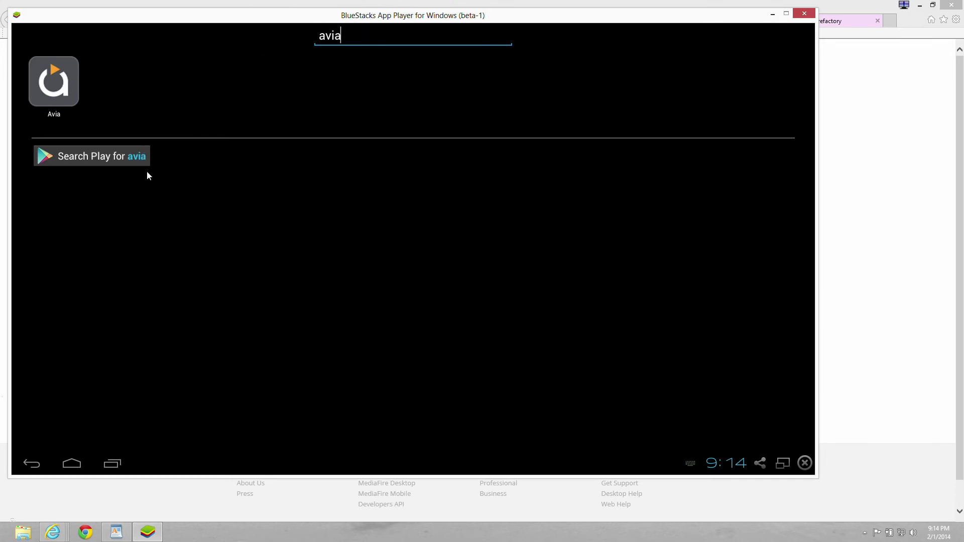
{"action": "left_click", "coordinate": [82, 159]}
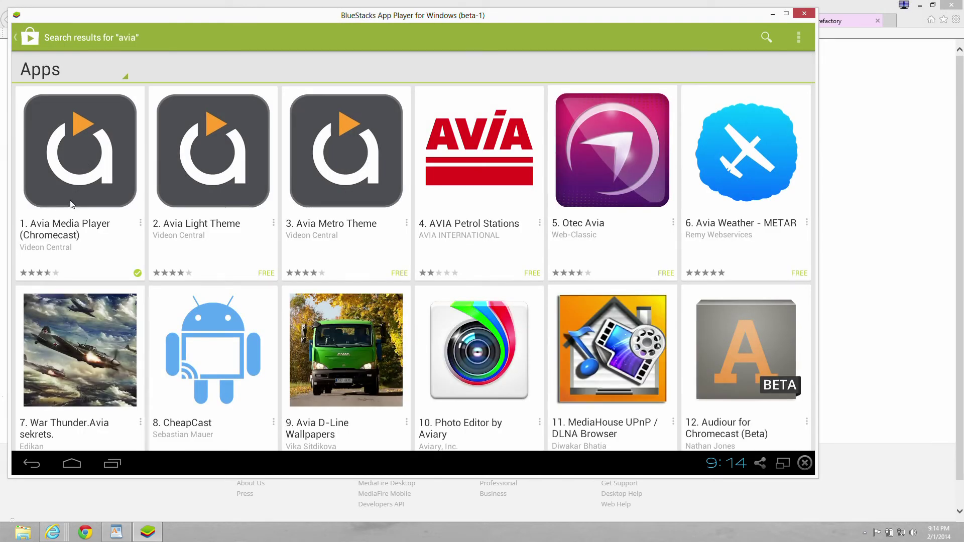
{"action": "left_click", "coordinate": [64, 203]}
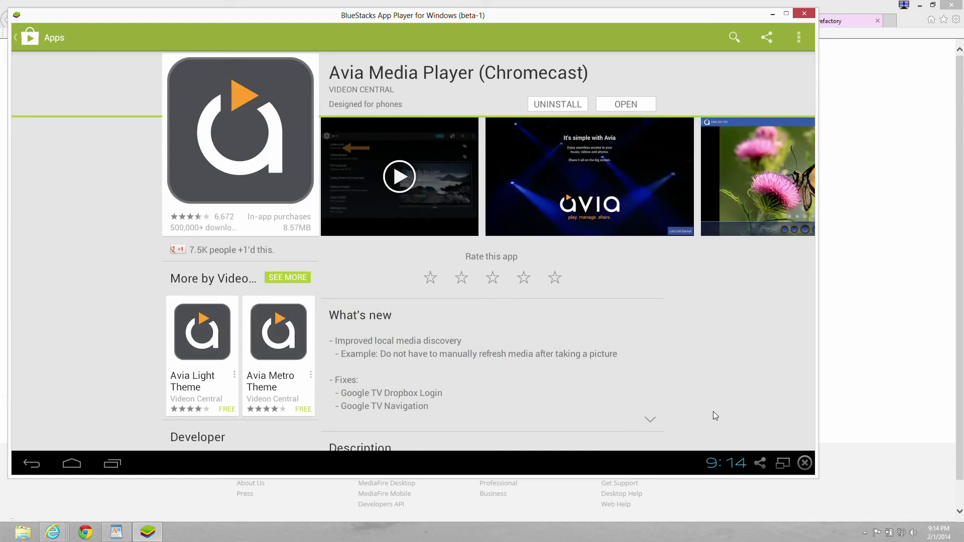
{"action": "scroll", "coordinate": [713, 412], "scroll_direction": "down", "scroll_amount": 5}
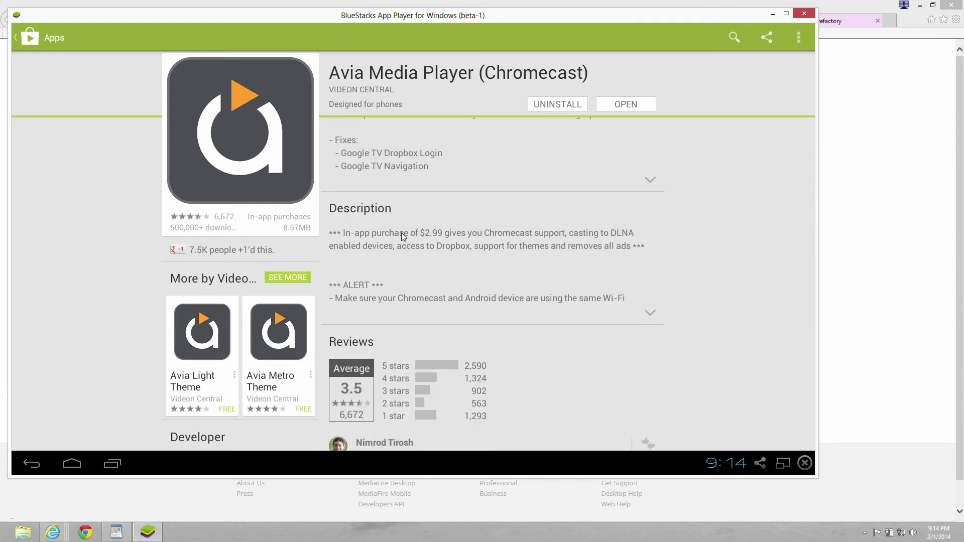
{"action": "left_click", "coordinate": [431, 236]}
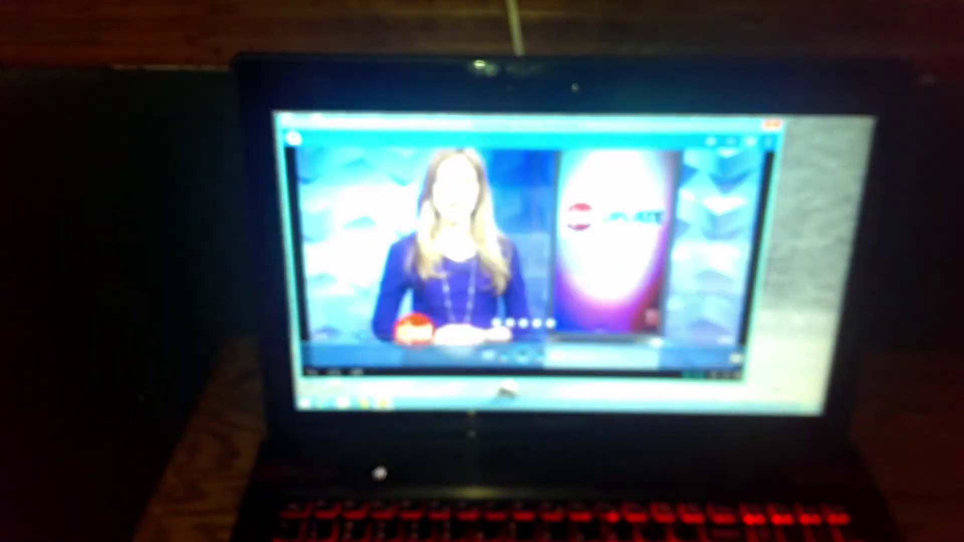
{"action": "left_click", "coordinate": [743, 139]}
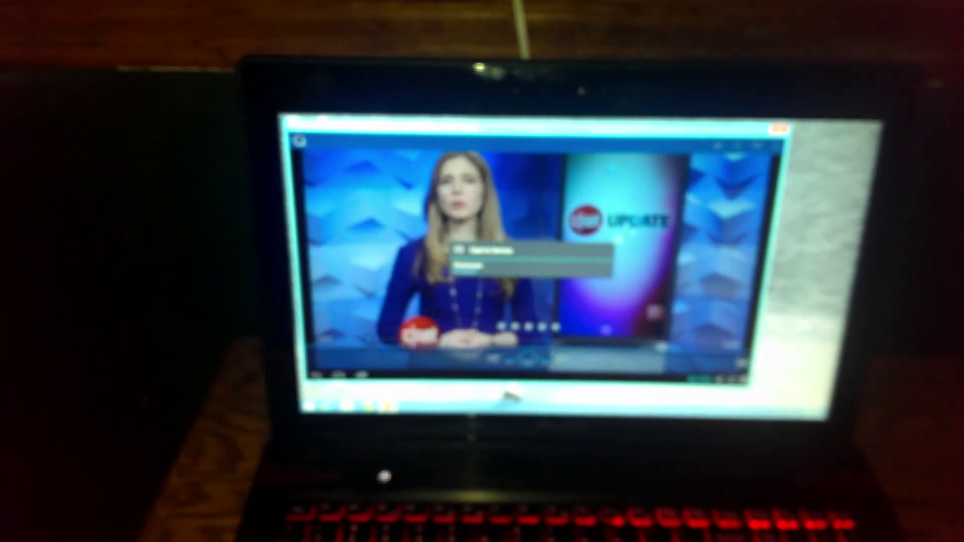